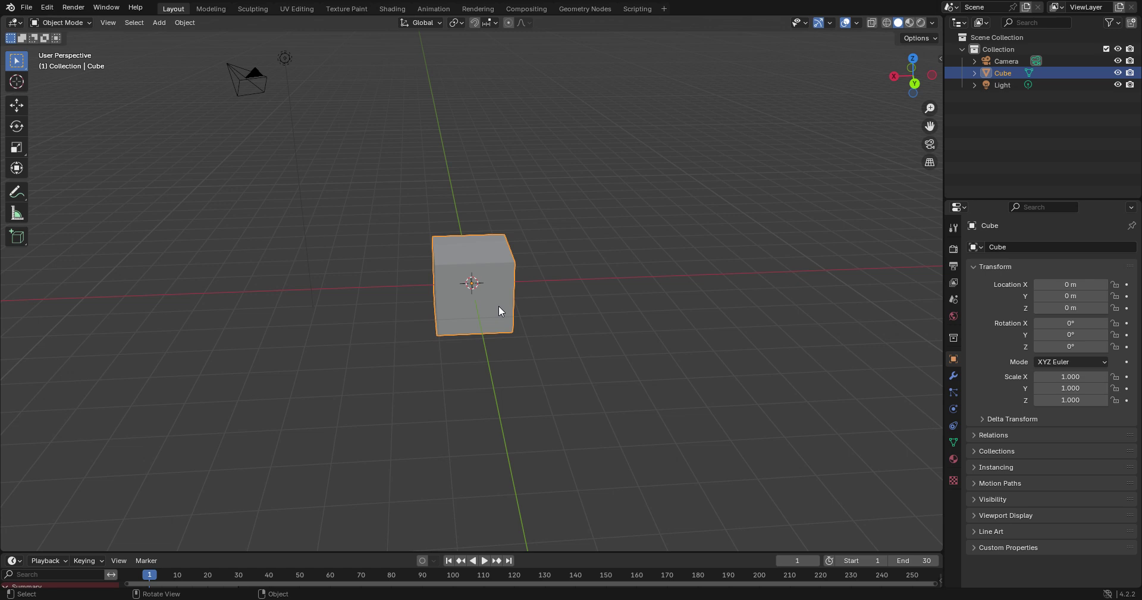
Move the default cube along the X axis to about 4.96 m.
{"action": "key", "text": "g"}
{"action": "key", "text": "x"}
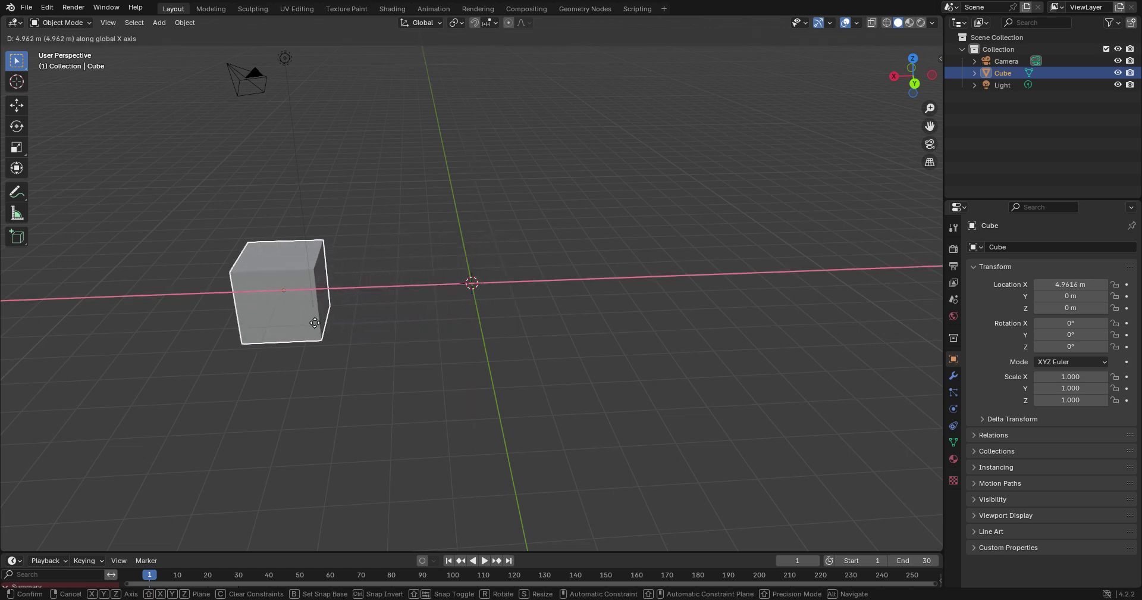
{"action": "left_click", "coordinate": [314, 322]}
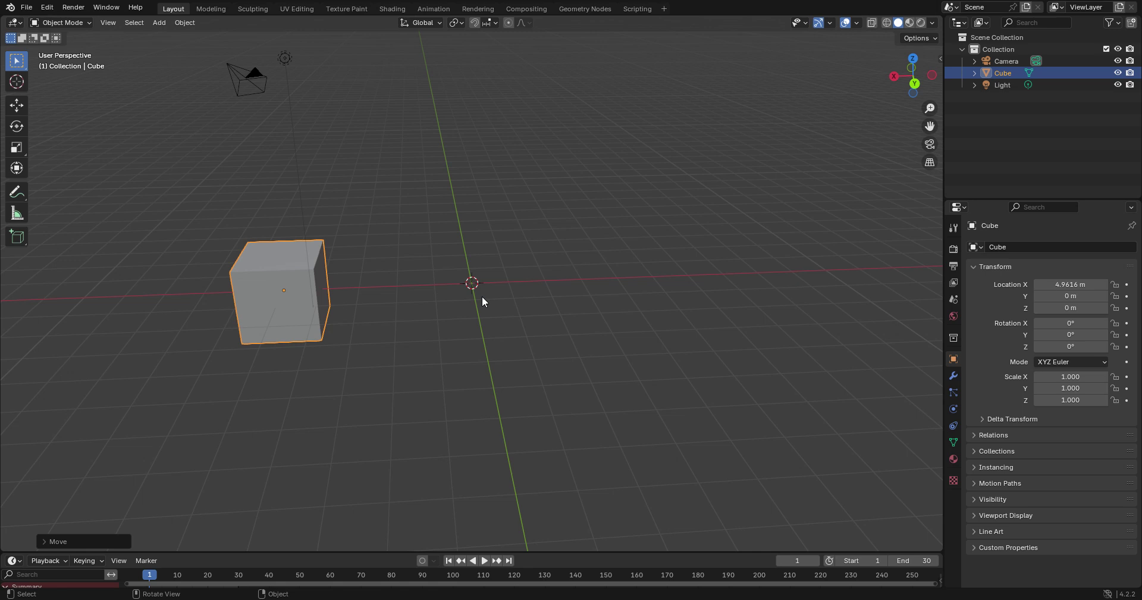
{"action": "mouse_move", "coordinate": [480, 297]}
{"action": "middle_mouse_down"}
{"action": "mouse_move", "coordinate": [359, 305]}
{"action": "mouse_move", "coordinate": [499, 303]}
{"action": "middle_mouse_up"}
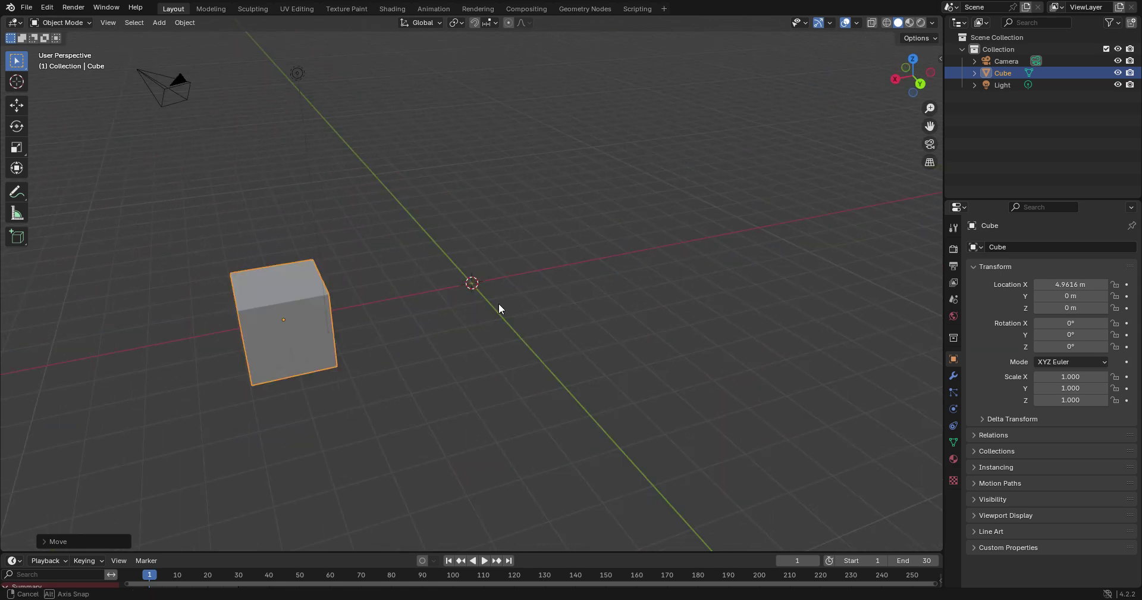
Add a cube-shaped Empty at the scene origin.
{"action": "key", "text": "shift+a"}
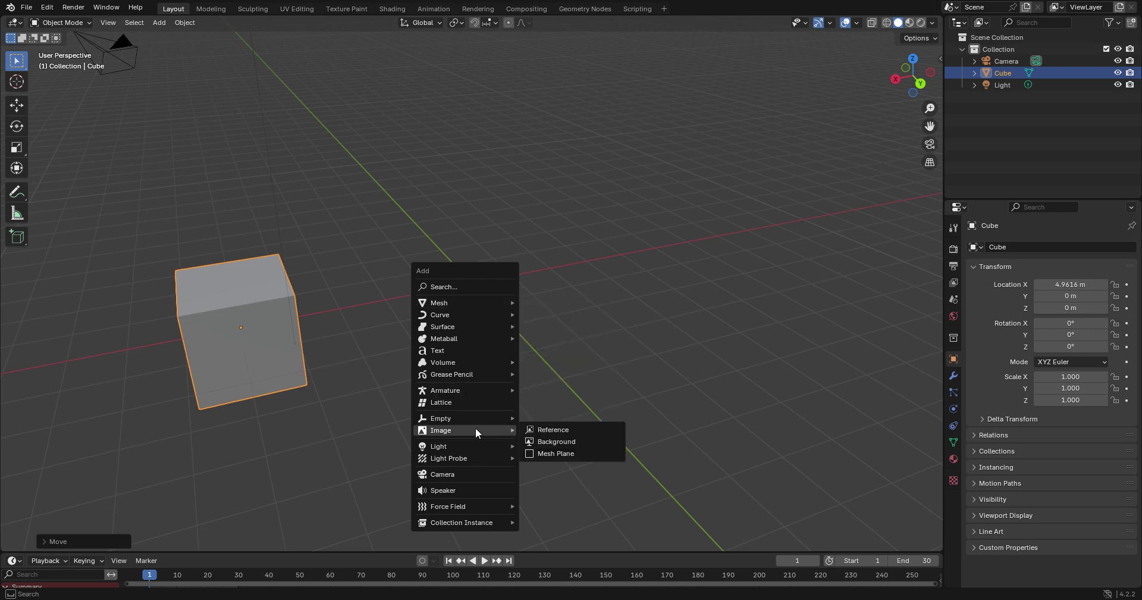
{"action": "mouse_move", "coordinate": [441, 419]}
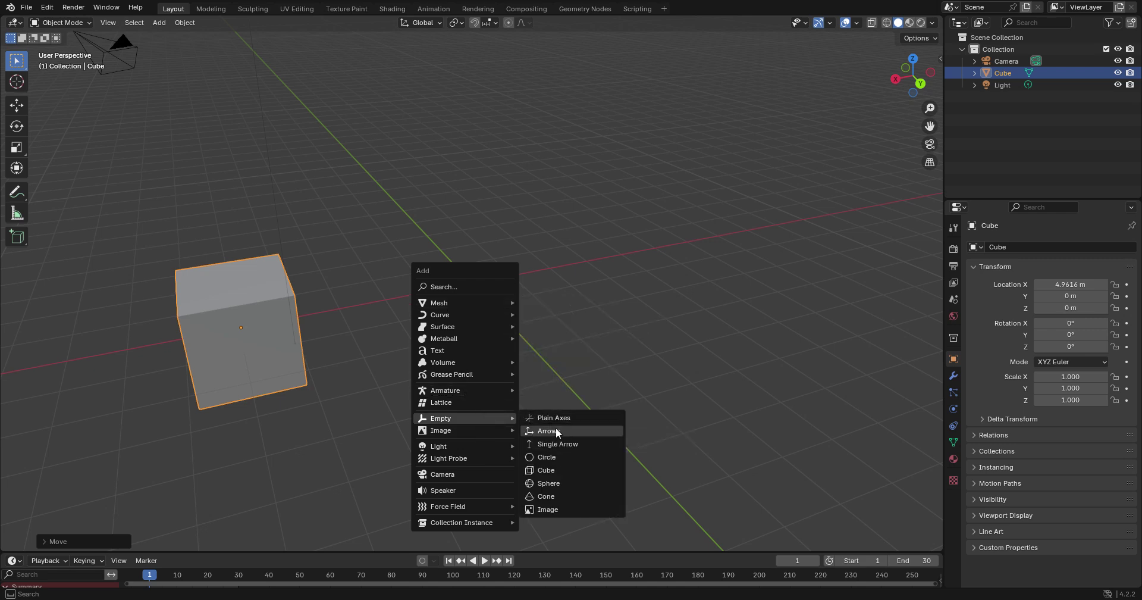
{"action": "left_click", "coordinate": [567, 469]}
{"action": "mouse_move", "coordinate": [524, 342]}
{"action": "middle_mouse_down"}
{"action": "mouse_move", "coordinate": [495, 305]}
{"action": "mouse_move", "coordinate": [439, 304]}
{"action": "mouse_move", "coordinate": [627, 308]}
{"action": "mouse_move", "coordinate": [434, 324]}
{"action": "mouse_move", "coordinate": [502, 334]}
{"action": "middle_mouse_up"}
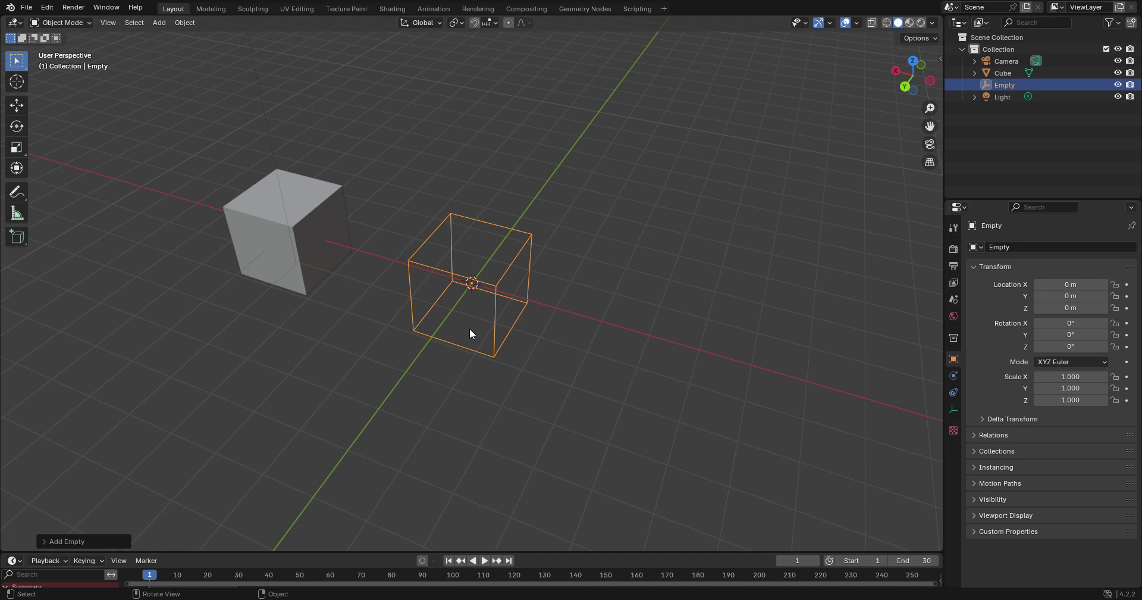
Copy the cube and place the copy, Cube.001, at X −5.0092 m opposite the original.
{"action": "left_click", "coordinate": [276, 394]}
{"action": "left_click", "coordinate": [288, 238]}
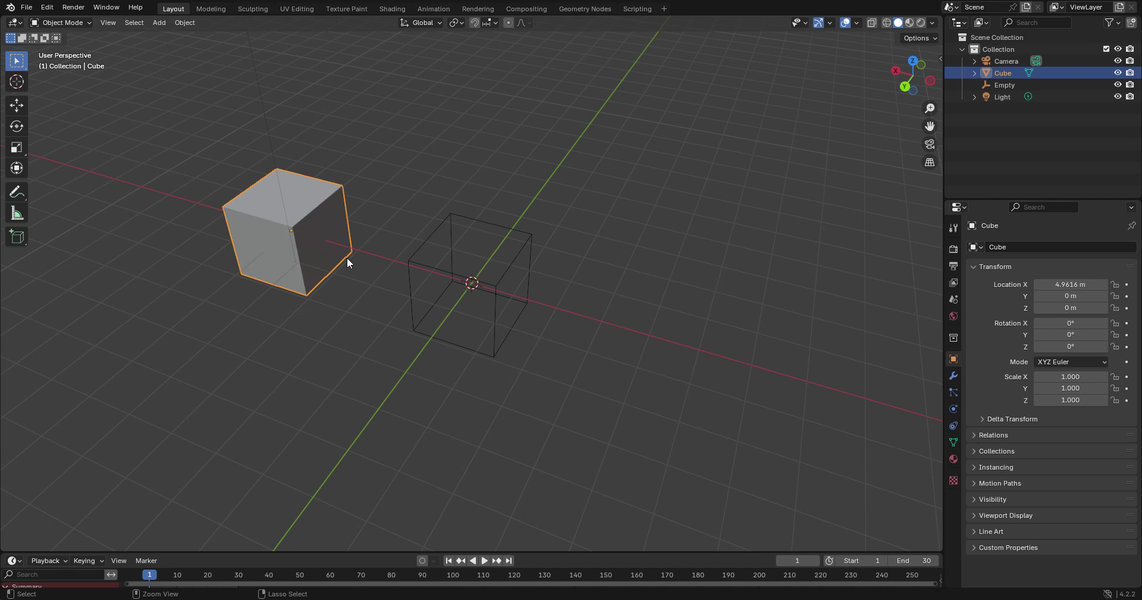
{"action": "key", "text": "ctrl+c"}
{"action": "key", "text": "ctrl+v"}
{"action": "key", "text": "g"}
{"action": "key", "text": "x"}
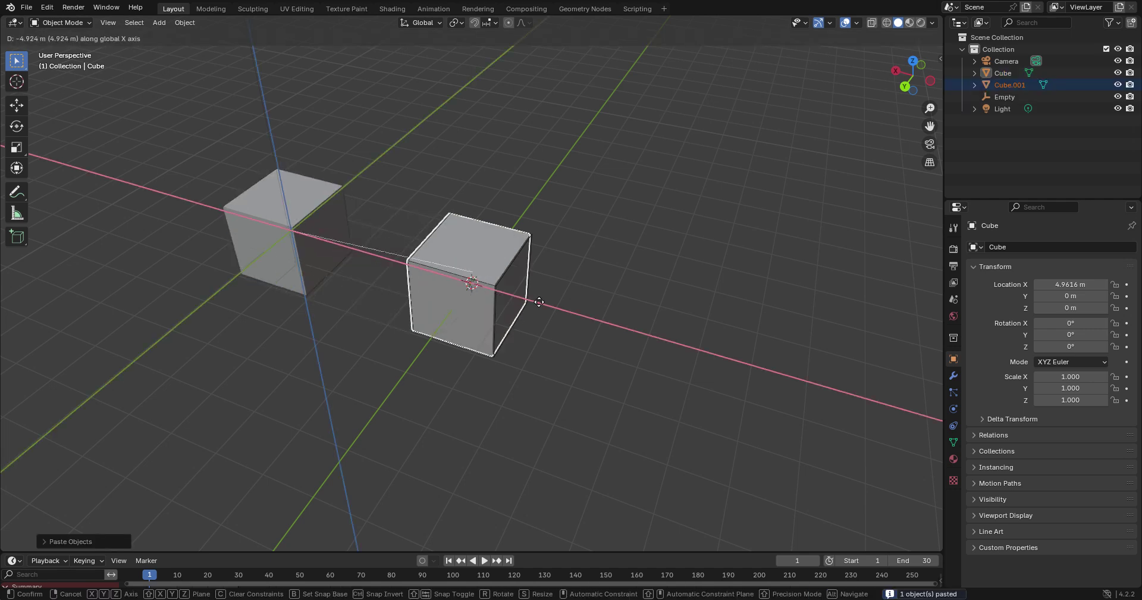
{"action": "left_click", "coordinate": [762, 369]}
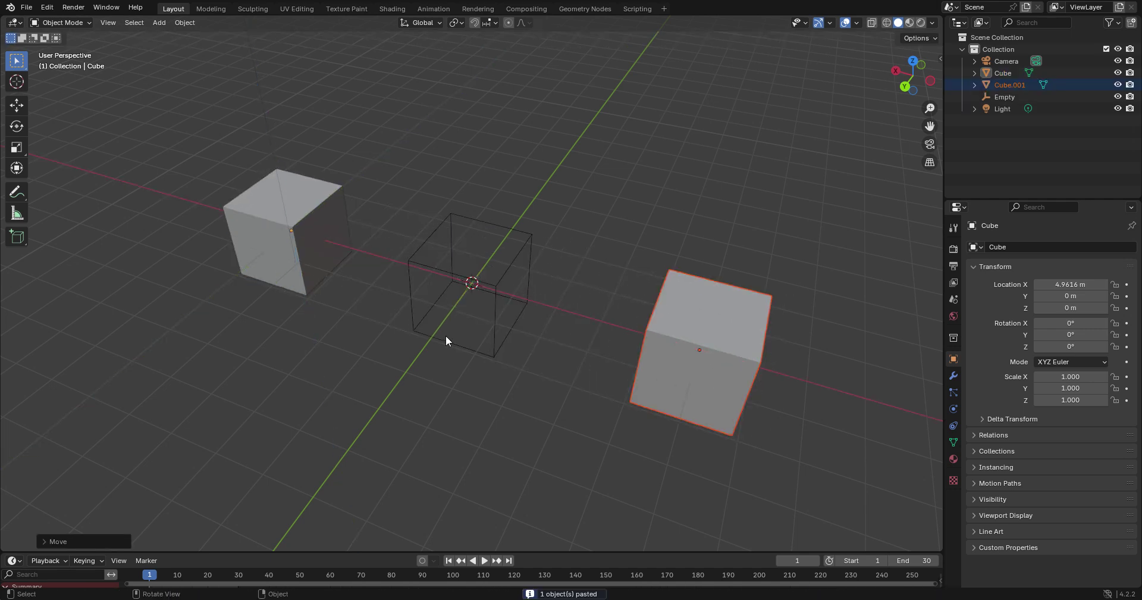
Compare the positions of Cube.001 and the original cube.
{"action": "middle_click_drag", "start_coordinate": [446, 336], "coordinate": [412, 308]}
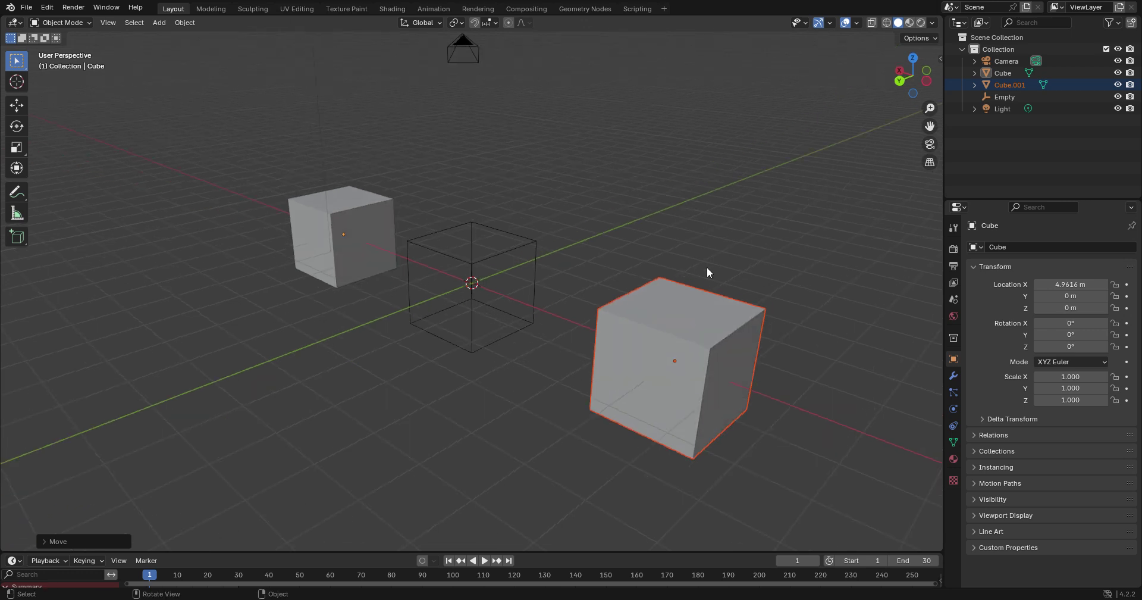
{"action": "left_click", "coordinate": [723, 392]}
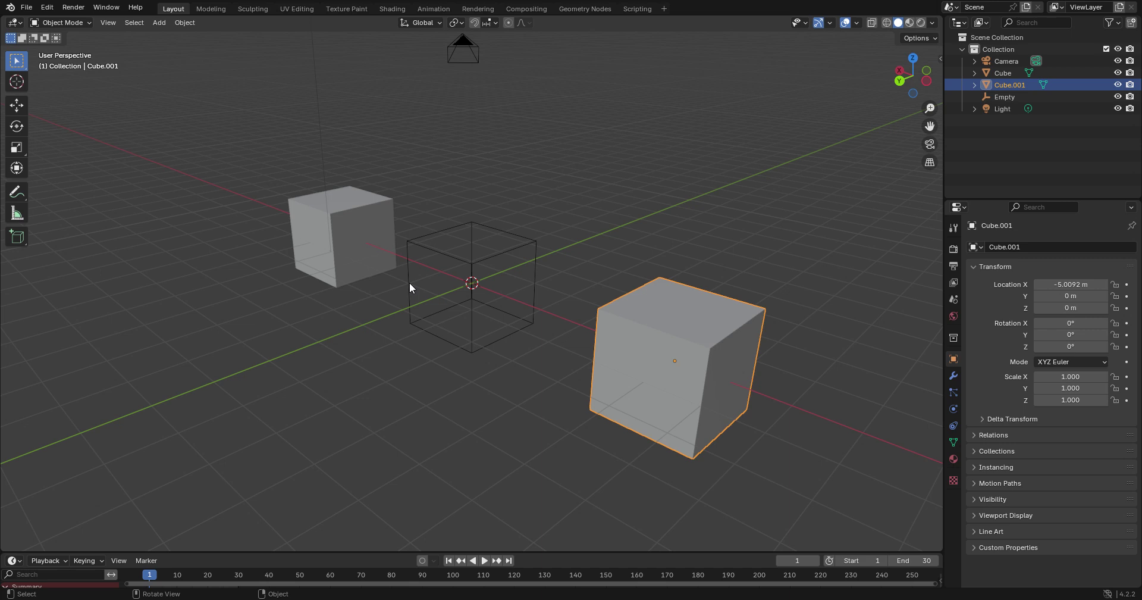
{"action": "left_click", "coordinate": [351, 228]}
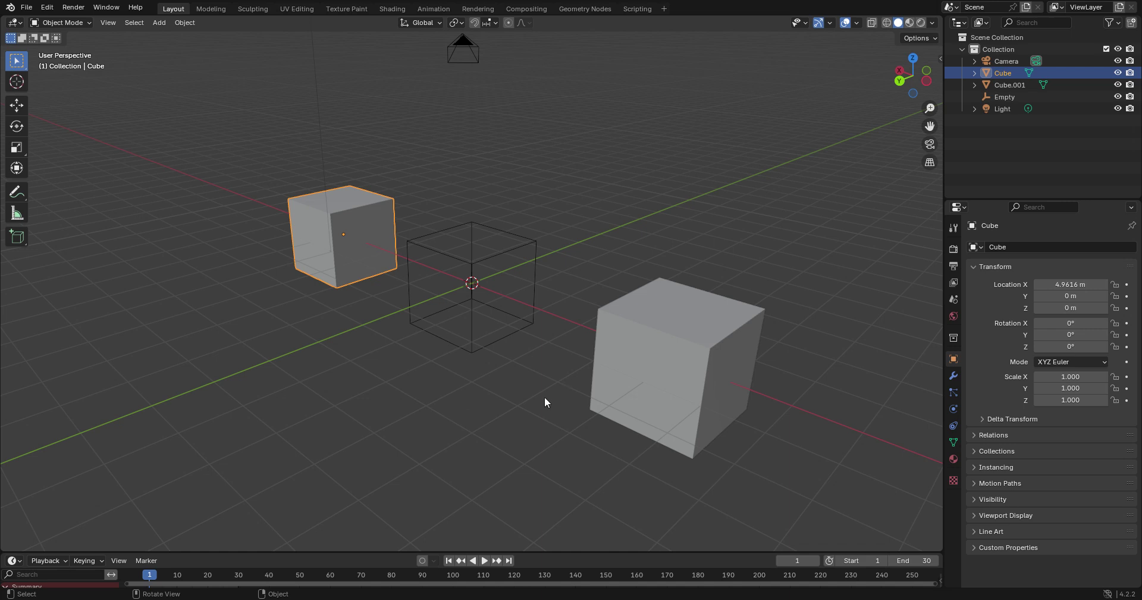
Parent Cube.001 to the cube-shaped Empty and test it with a cancelled rotation.
{"action": "middle_click_drag", "start_coordinate": [545, 397], "coordinate": [498, 398]}
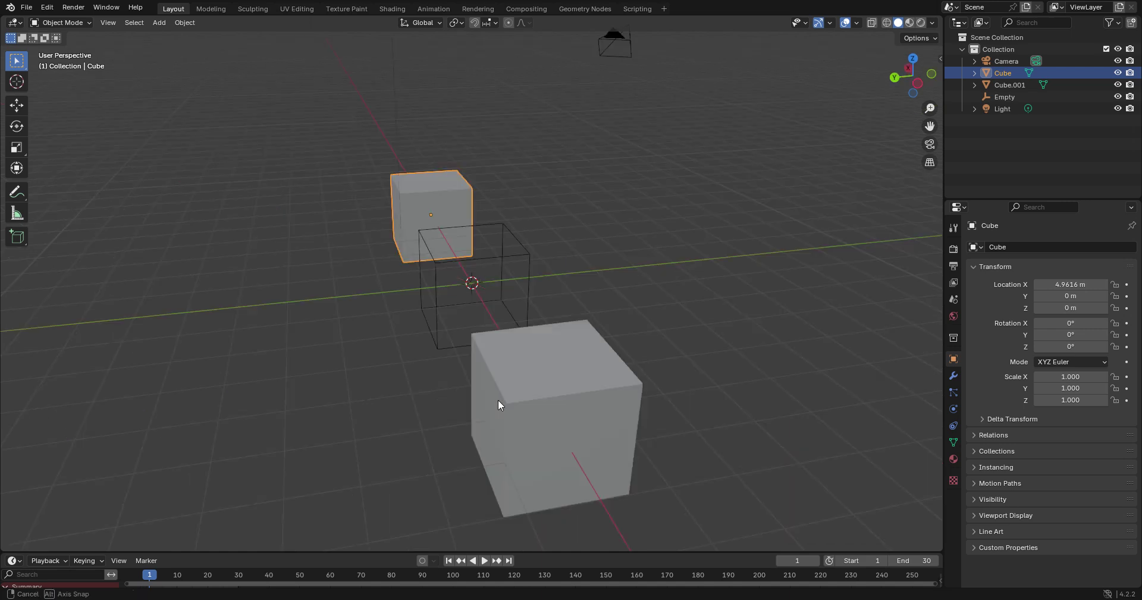
{"action": "left_click", "coordinate": [600, 407]}
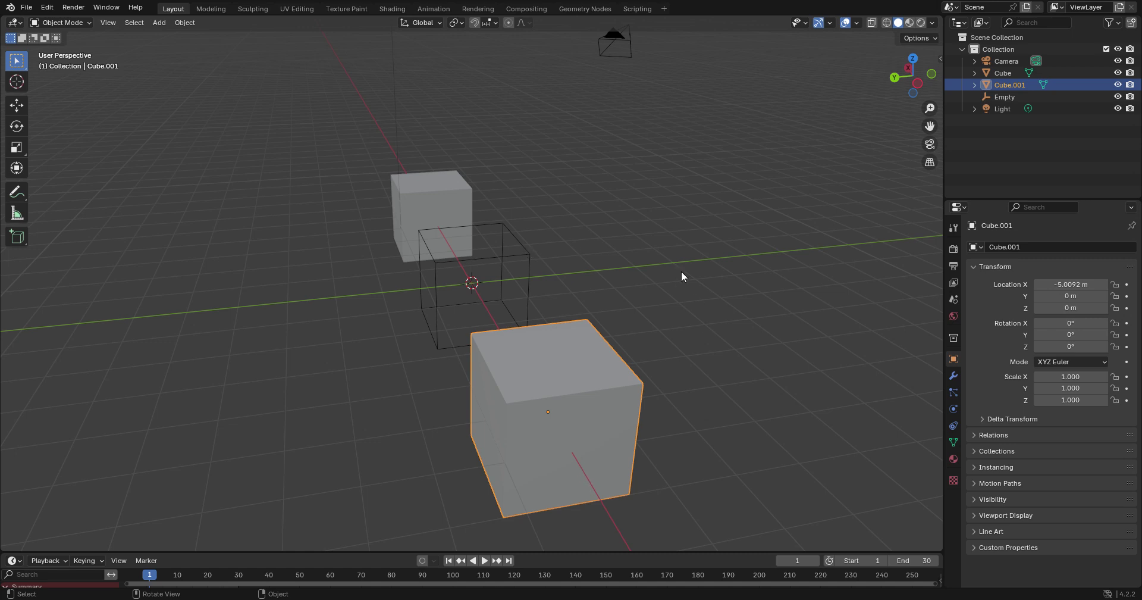
{"action": "left_click", "coordinate": [438, 324], "text": "shift"}
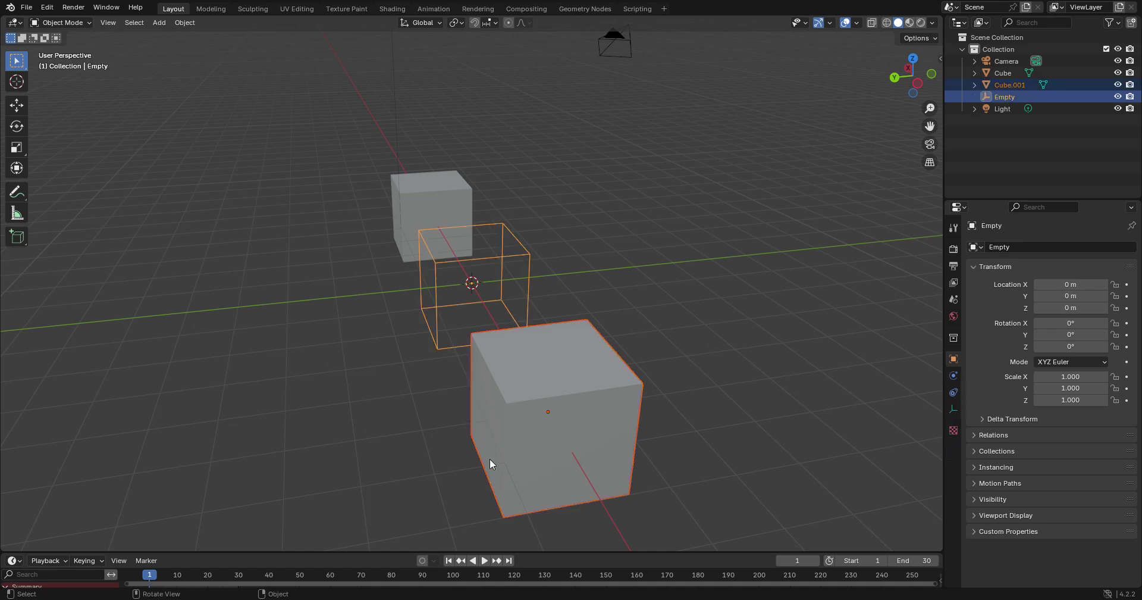
{"action": "middle_click_drag", "start_coordinate": [491, 458], "coordinate": [565, 278]}
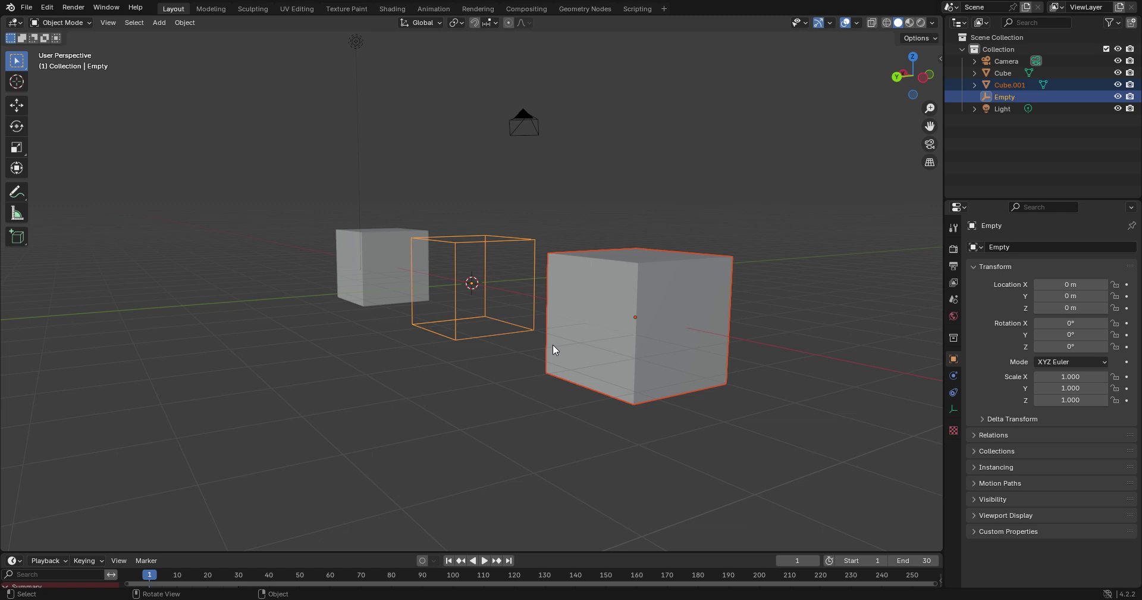
{"action": "key", "text": "ctrl+p"}
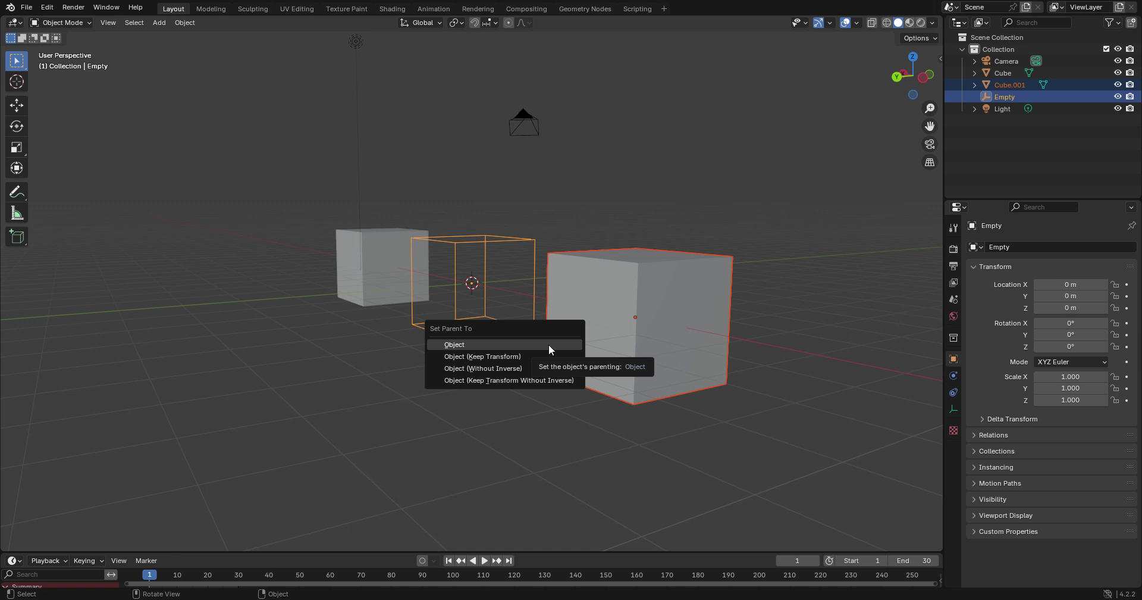
{"action": "left_click", "coordinate": [548, 344]}
{"action": "middle_click_drag", "start_coordinate": [545, 347], "coordinate": [637, 405]}
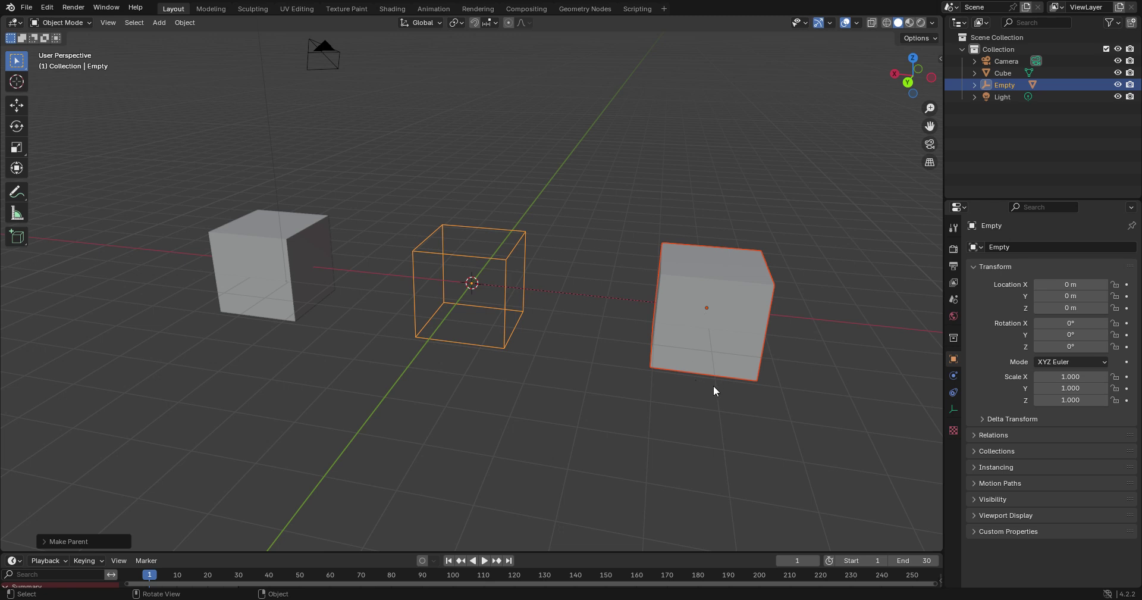
{"action": "key", "text": "r"}
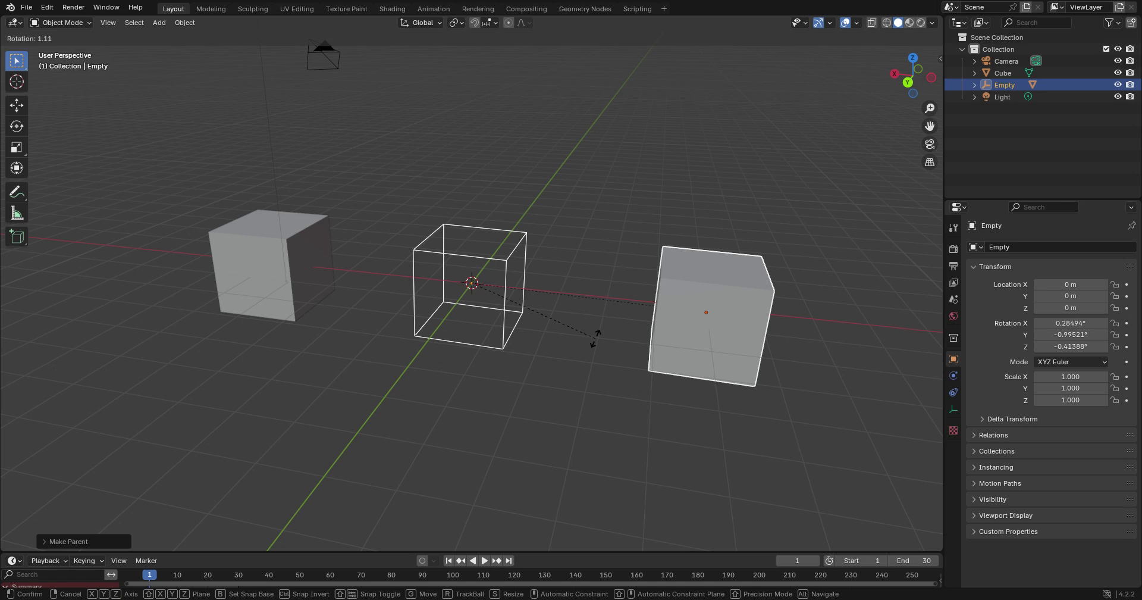
{"action": "key", "text": "Escape"}
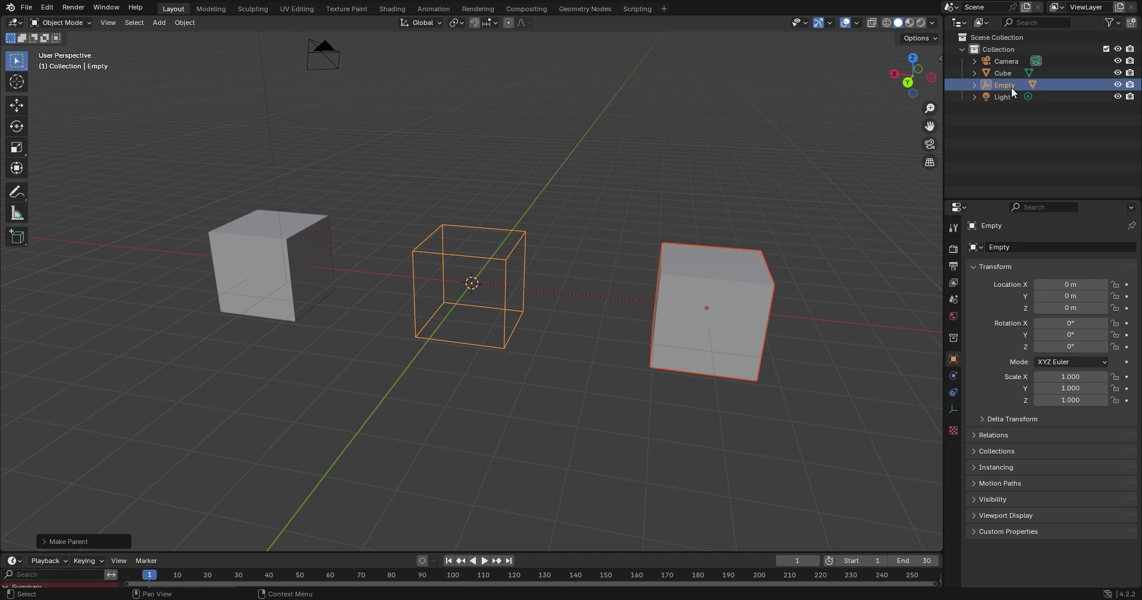
Parent the original Cube to the Empty as well.
{"action": "left_click", "coordinate": [974, 85]}
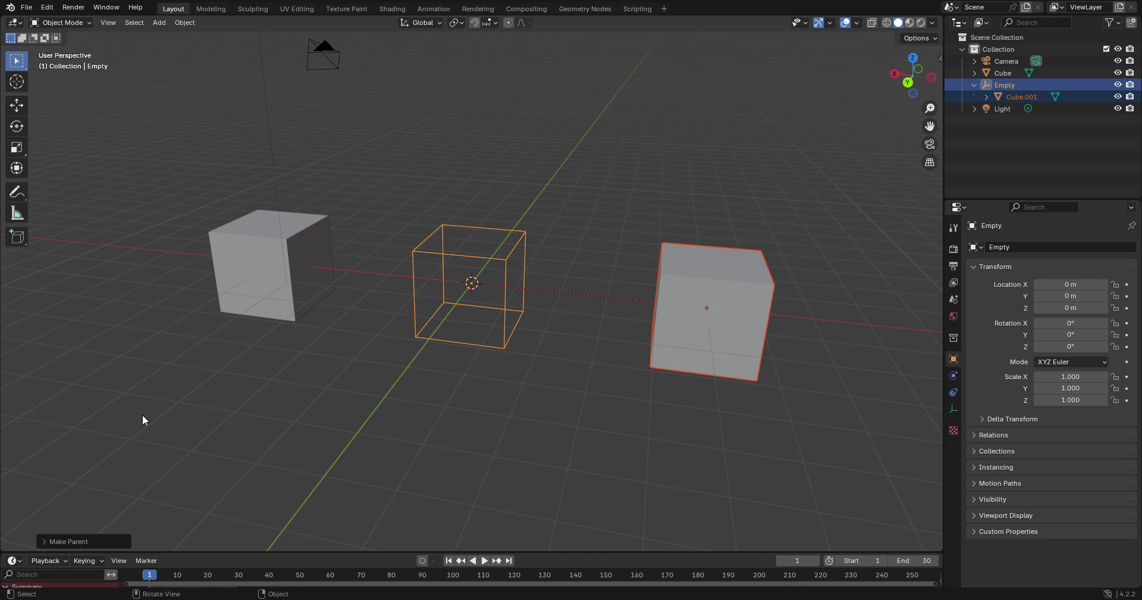
{"action": "left_click", "coordinate": [280, 266]}
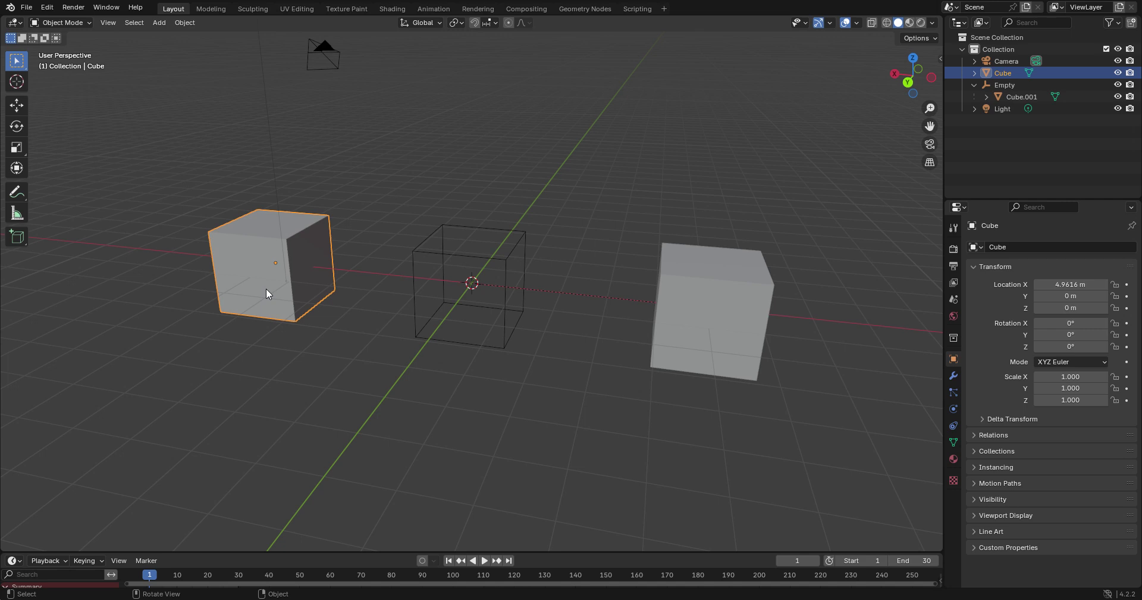
{"action": "left_click", "coordinate": [415, 314], "text": "shift"}
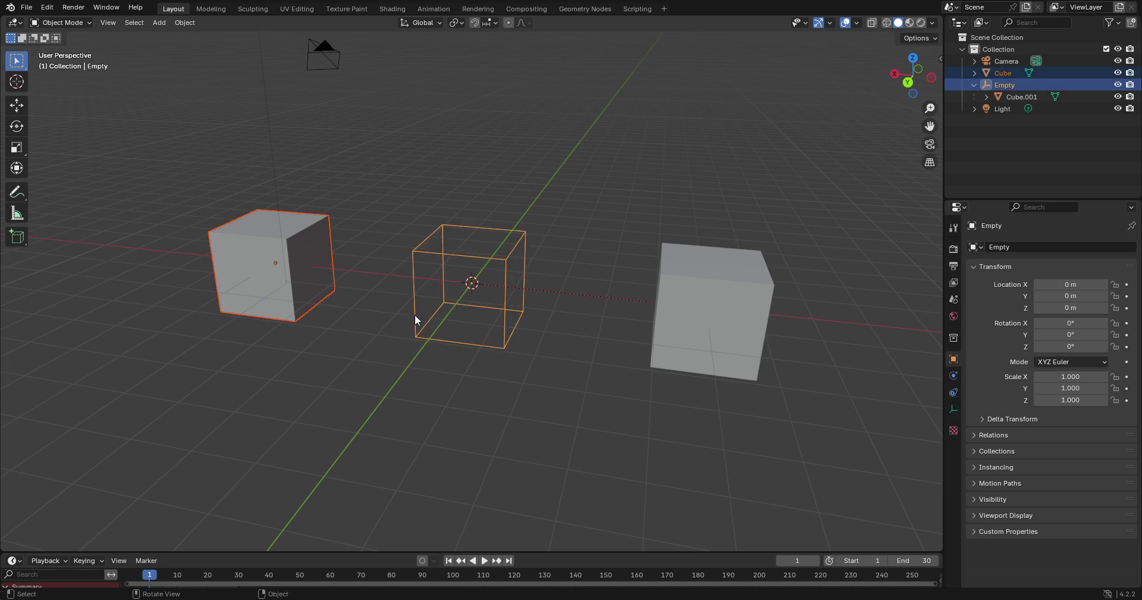
{"action": "key", "text": "ctrl+p"}
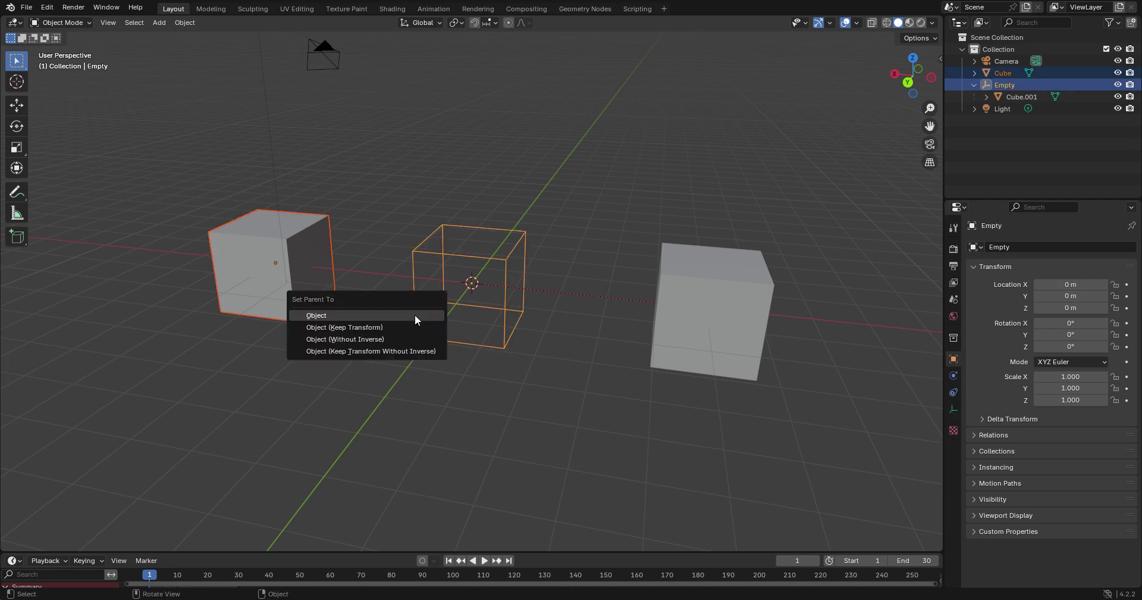
{"action": "left_click", "coordinate": [416, 314]}
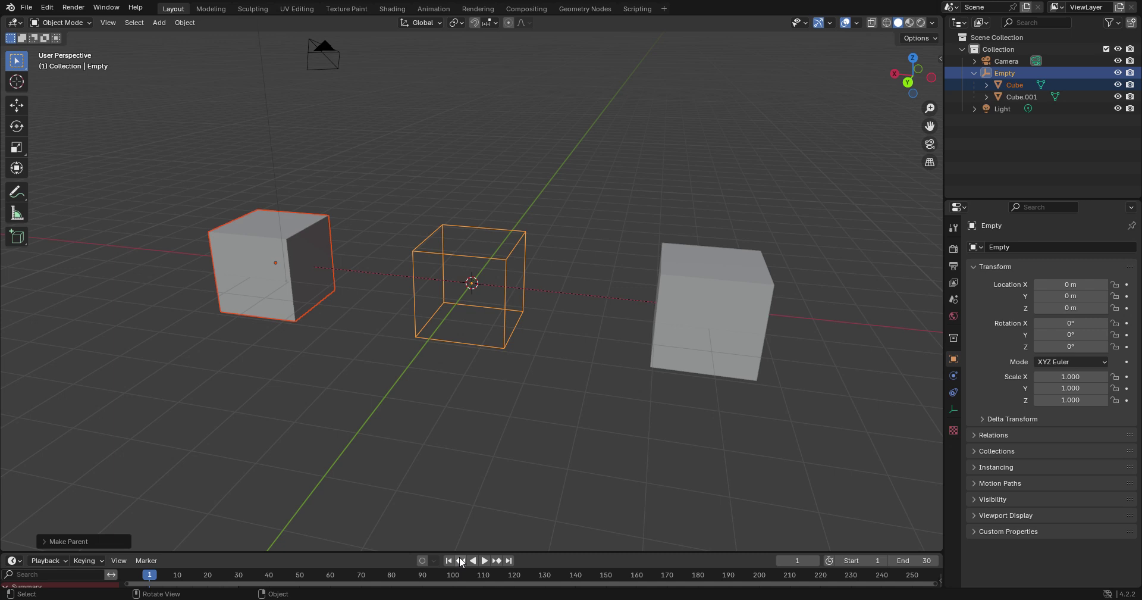
Keyframe the Empty's location, rotation and scale at the start frame.
{"action": "left_click_drag", "start_coordinate": [563, 552], "coordinate": [468, 398]}
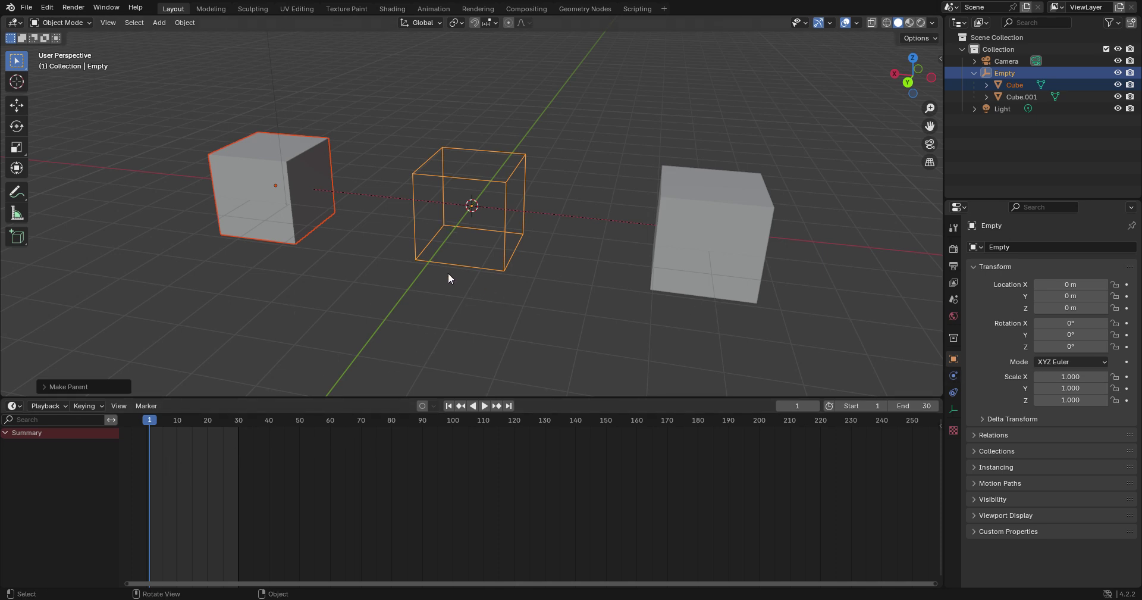
{"action": "left_click", "coordinate": [502, 232]}
{"action": "key", "text": "i"}
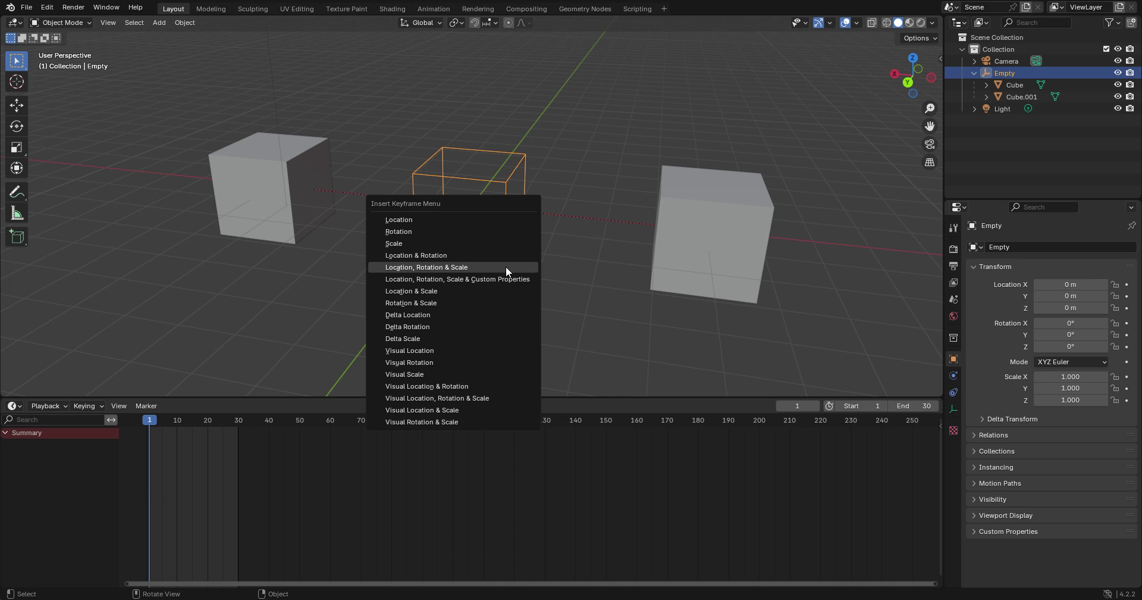
{"action": "left_click", "coordinate": [506, 267]}
At frame 30, set the Empty's Z rotation to 360° and keyframe it.
{"action": "left_click_drag", "start_coordinate": [238, 420], "coordinate": [239, 420]}
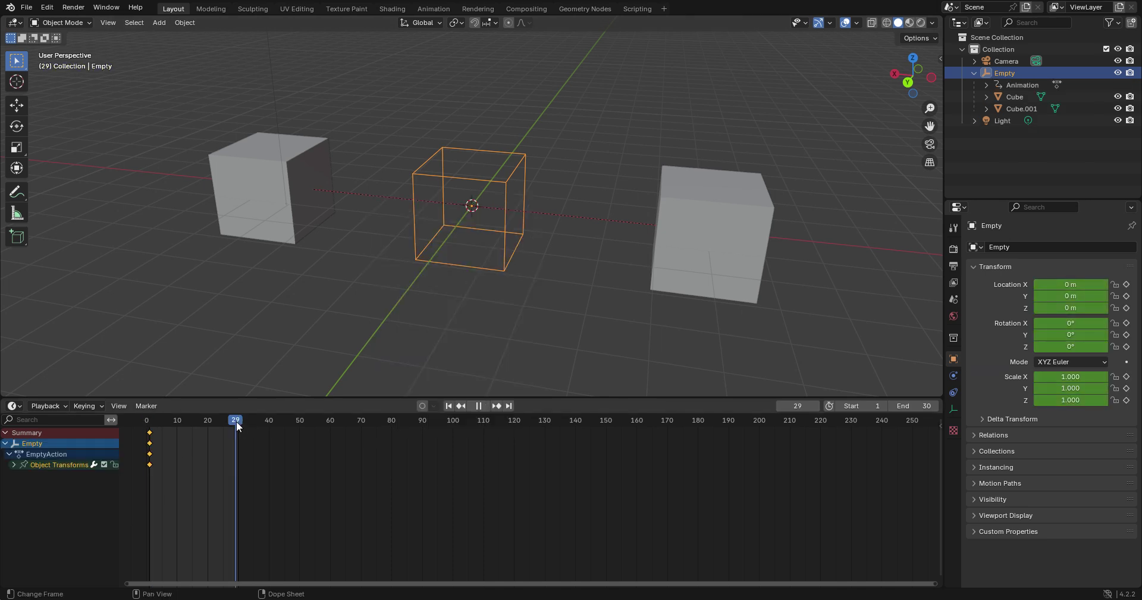
{"action": "key", "text": "space"}
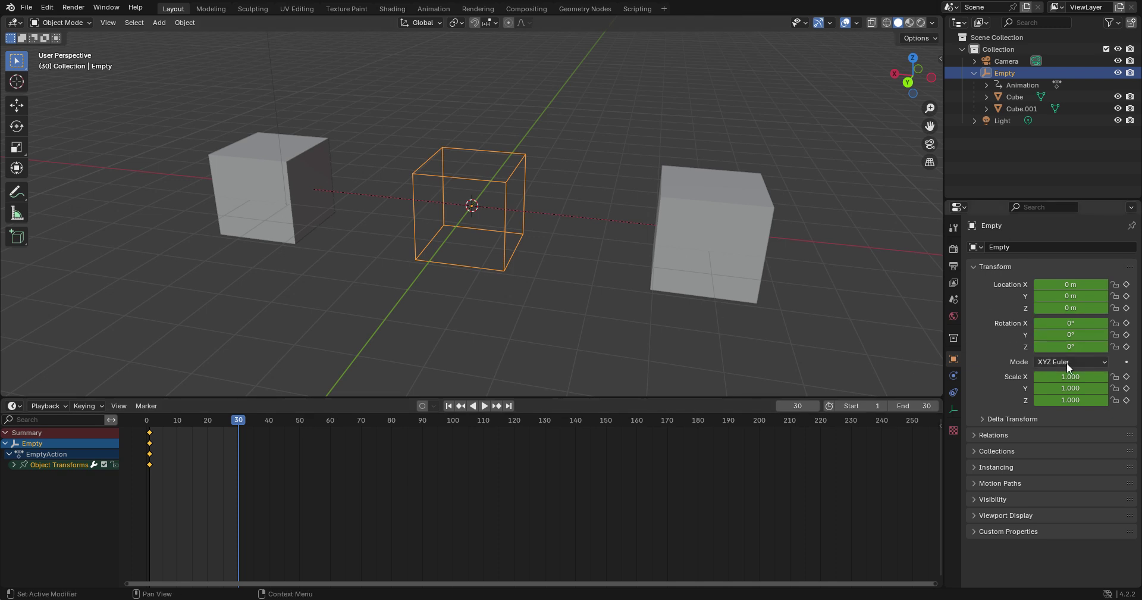
{"action": "left_click", "coordinate": [1066, 346]}
{"action": "type", "text": "3"}
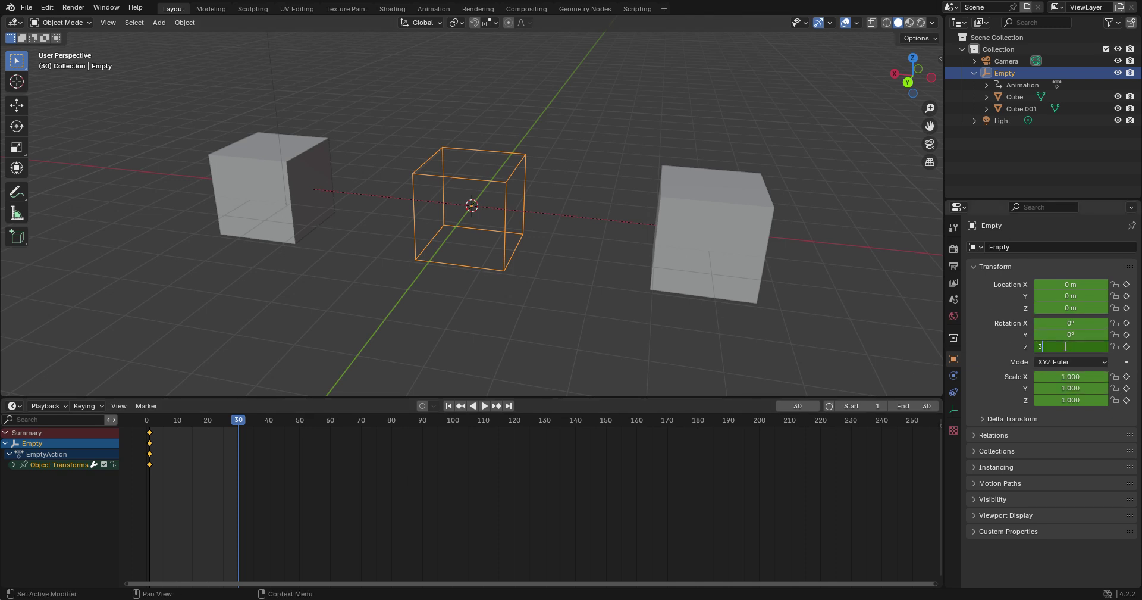
{"action": "type", "text": "60"}
{"action": "key", "text": "Return"}
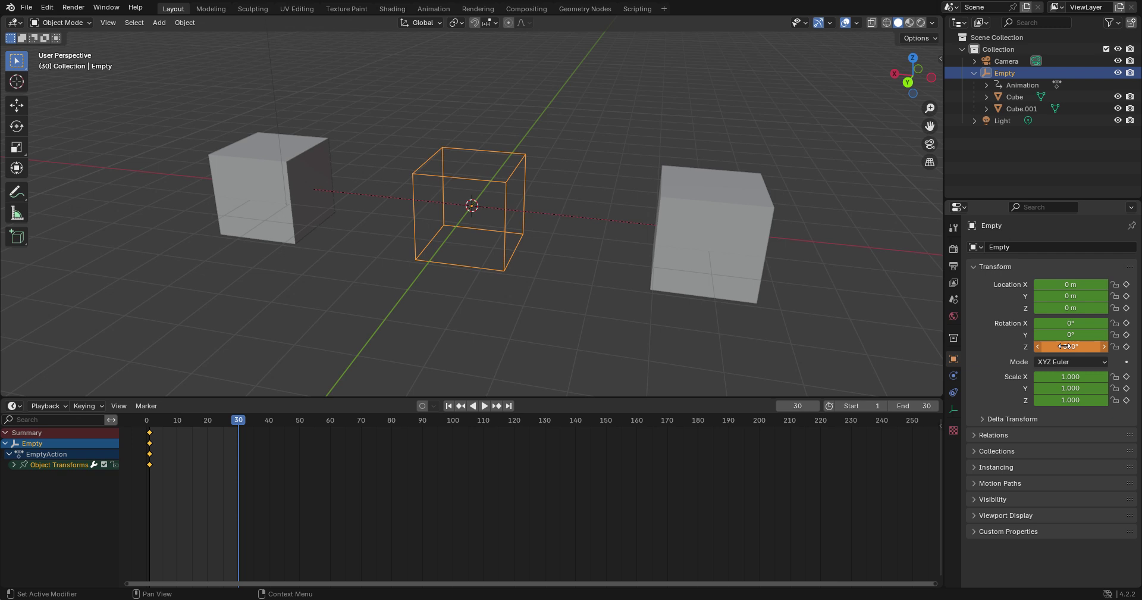
{"action": "key", "text": "i"}
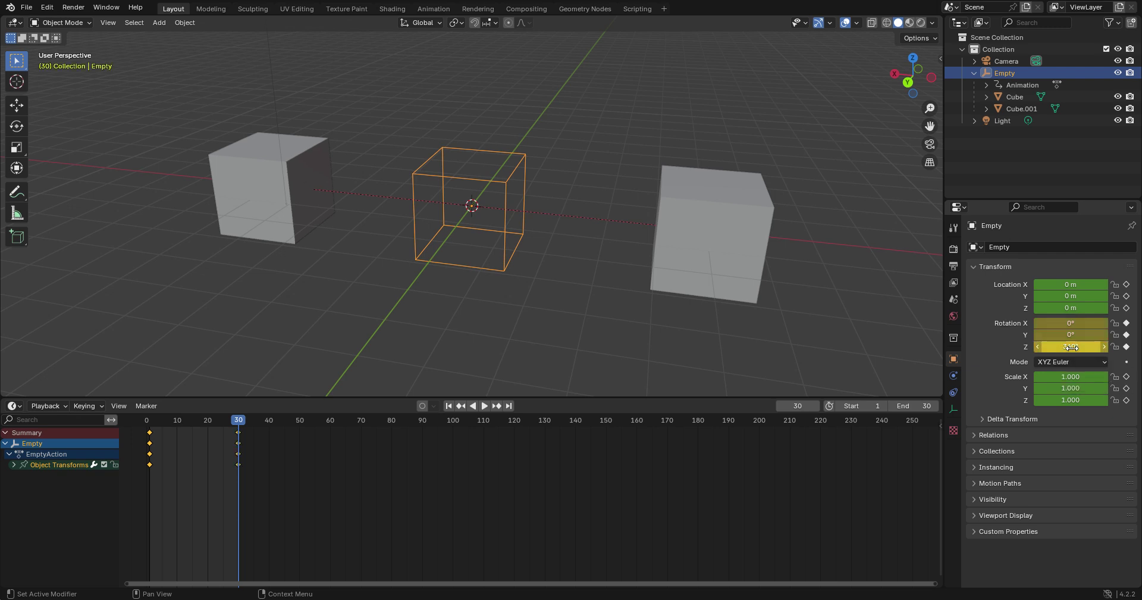
{"action": "left_click_drag", "start_coordinate": [222, 424], "coordinate": [148, 423]}
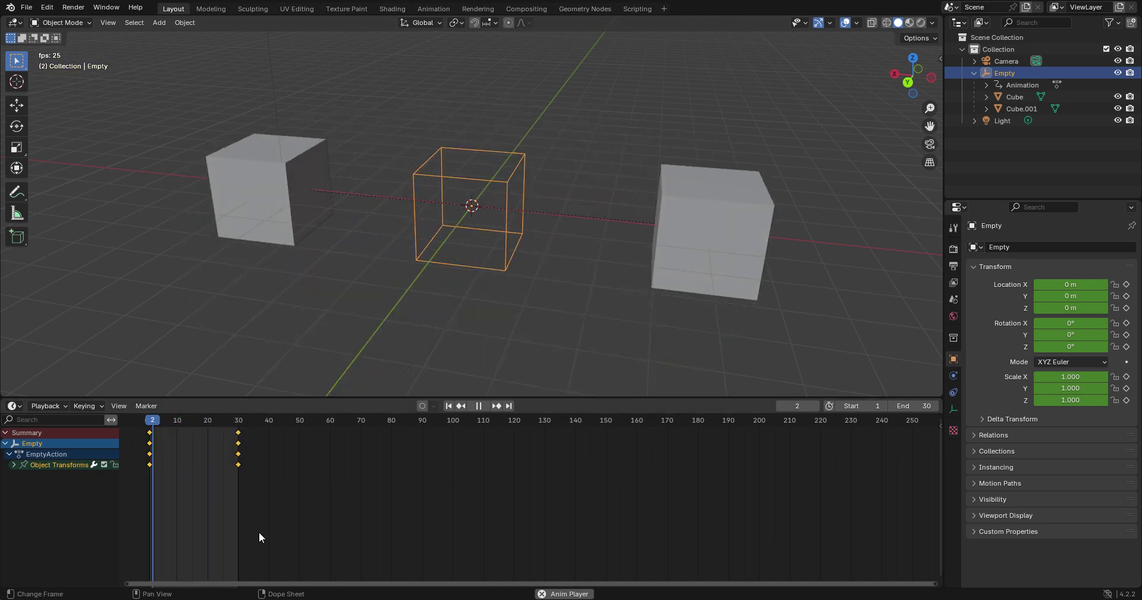
Change the interpolation mode of the Empty's spin keyframes.
{"action": "key", "text": "space"}
{"action": "right_click", "coordinate": [181, 475]}
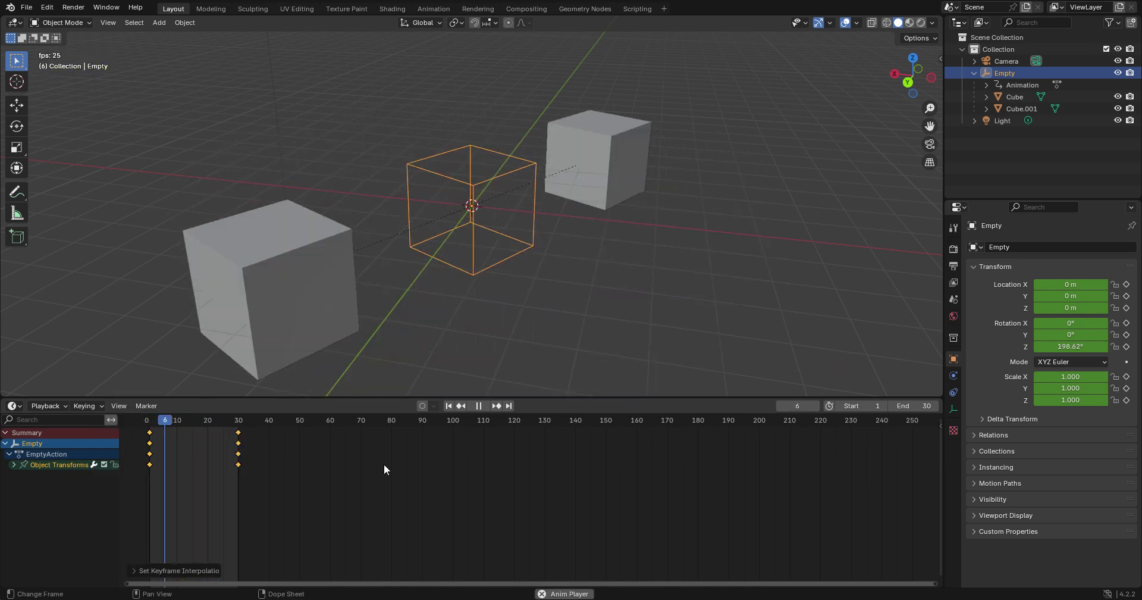
{"action": "key", "text": "space"}
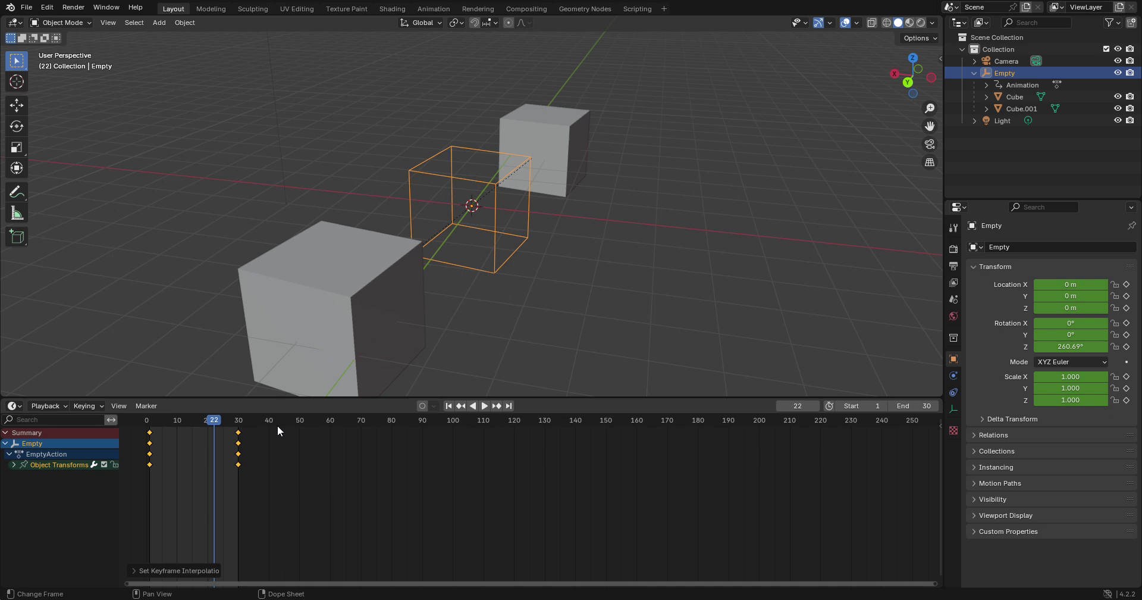
{"action": "key", "text": "space"}
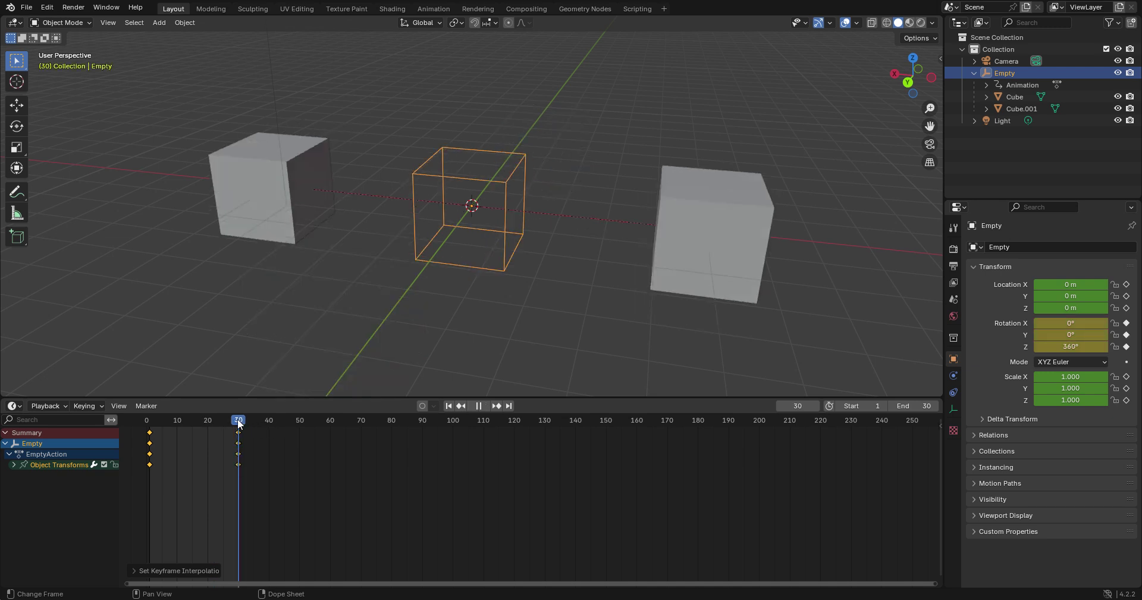
{"action": "key", "text": "space"}
Change the Empty's frame-30 Z rotation to 359° and play the animation.
{"action": "left_click", "coordinate": [1080, 346]}
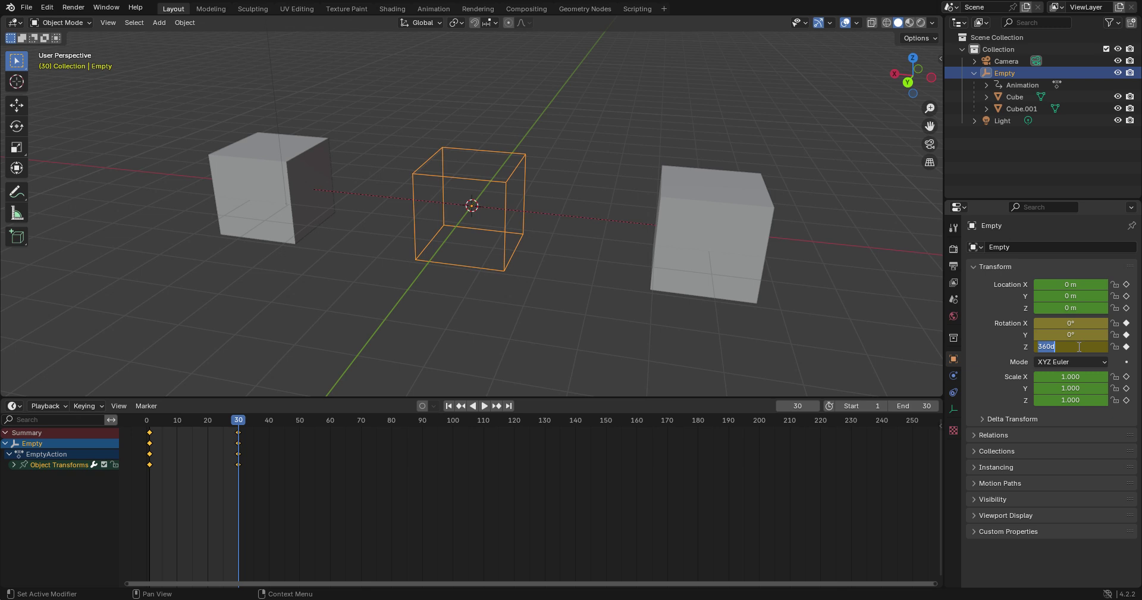
{"action": "type", "text": "359"}
{"action": "key", "text": "Return"}
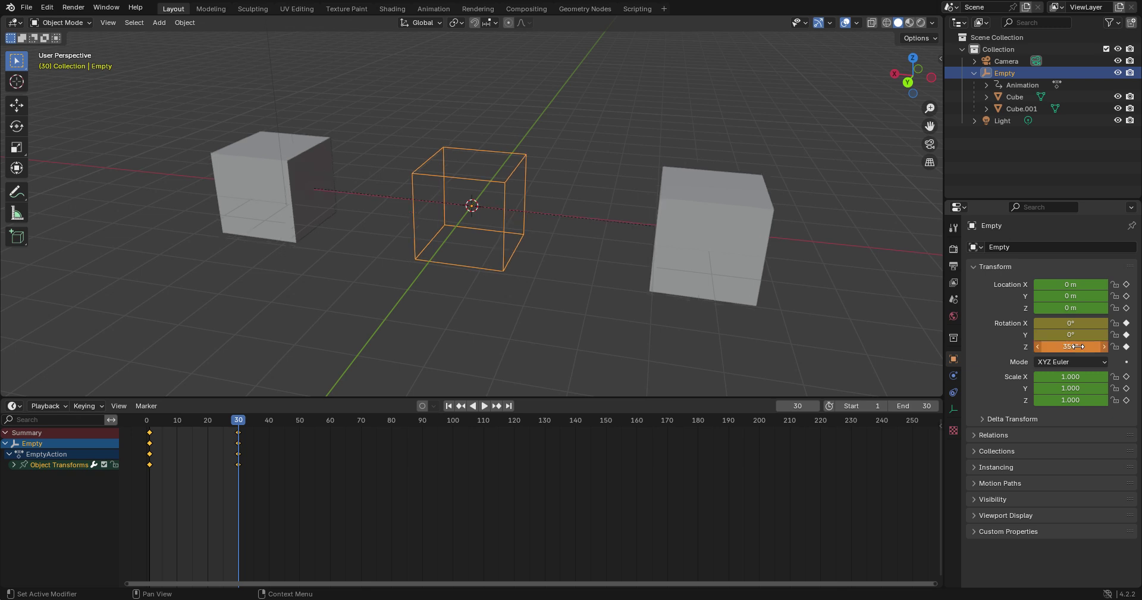
{"action": "key", "text": "space"}
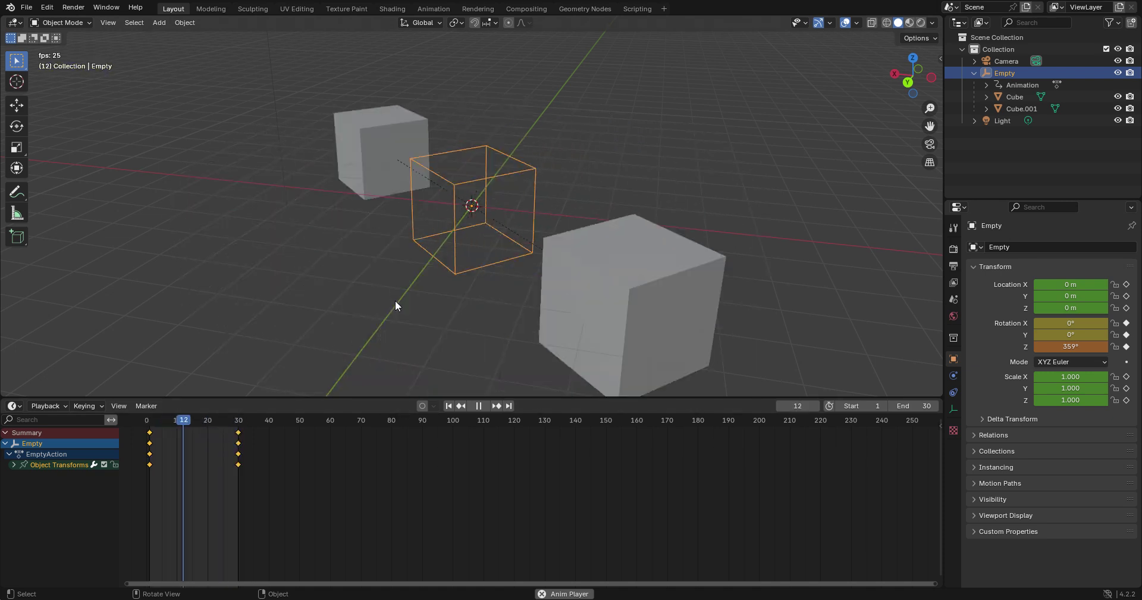
Keyframe Cube's location, rotation and scale at frame 1.
{"action": "key", "text": "space"}
{"action": "left_click", "coordinate": [388, 151]}
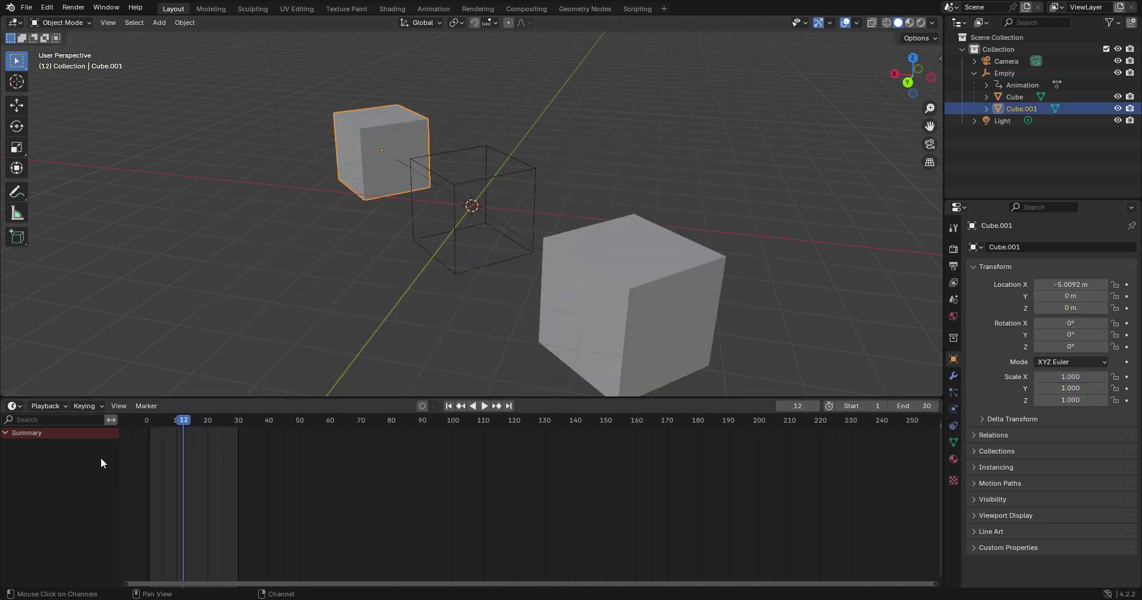
{"action": "key", "text": "space"}
{"action": "left_click_drag", "start_coordinate": [162, 418], "coordinate": [150, 423]}
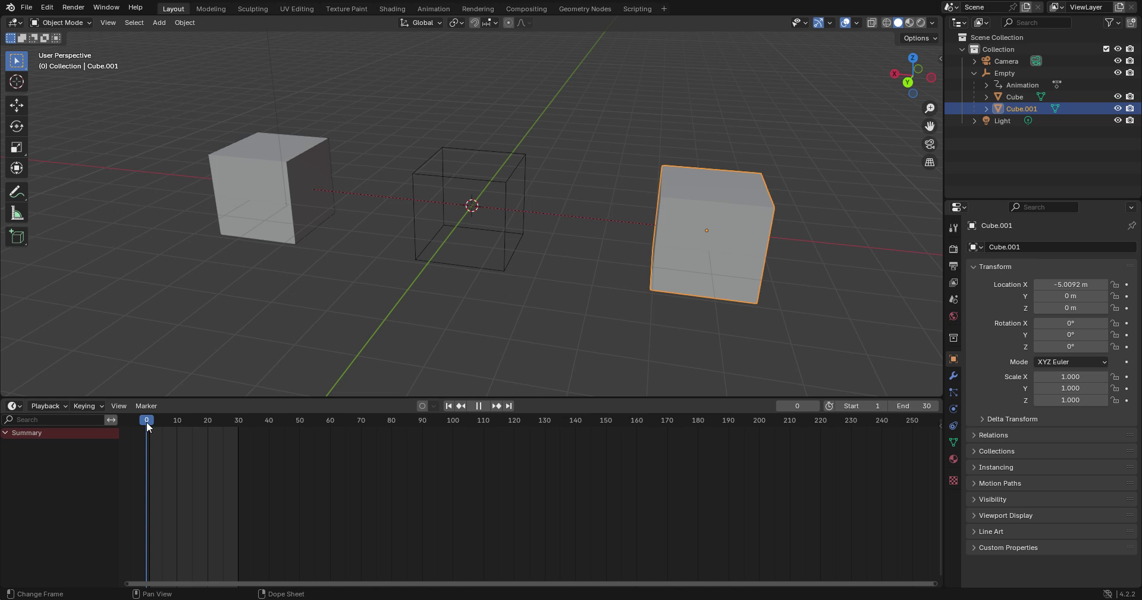
{"action": "left_click", "coordinate": [313, 188]}
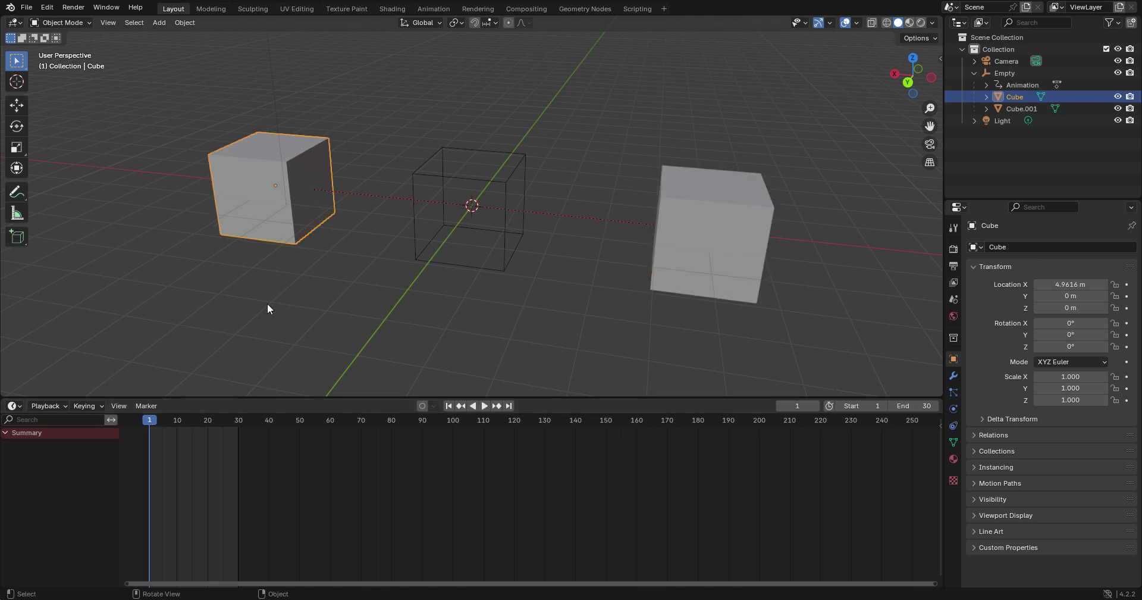
{"action": "key", "text": "space"}
{"action": "key", "text": "k"}
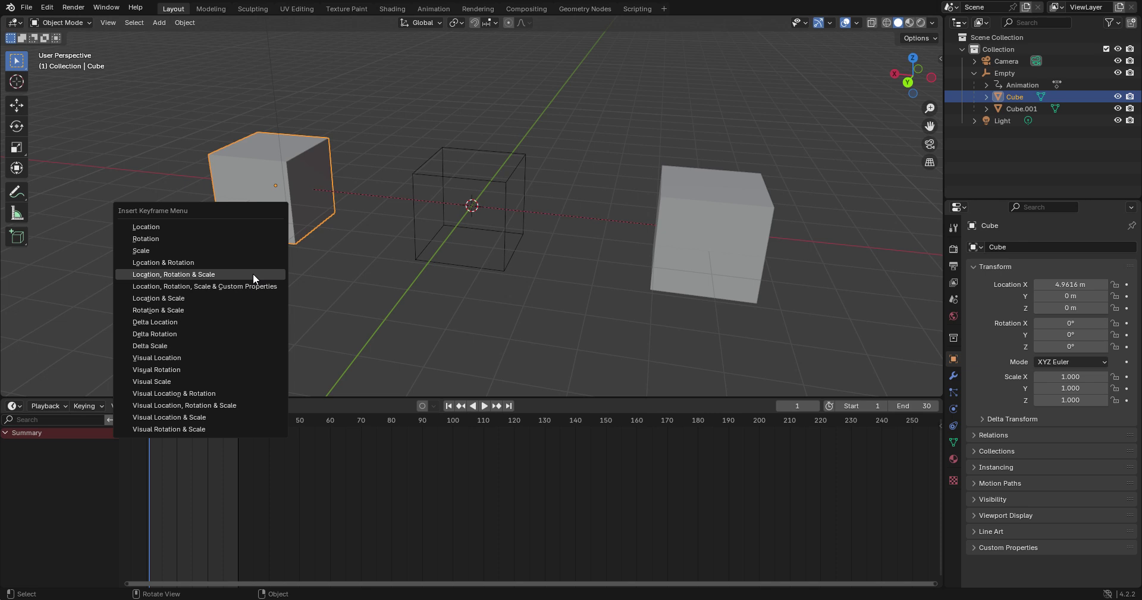
{"action": "left_click", "coordinate": [252, 273]}
Go to frame 30 and try a Y tilt on Cube, then undo it.
{"action": "mouse_move", "coordinate": [259, 312]}
{"action": "middle_mouse_down"}
{"action": "mouse_move", "coordinate": [408, 296]}
{"action": "mouse_move", "coordinate": [341, 301]}
{"action": "middle_mouse_up"}
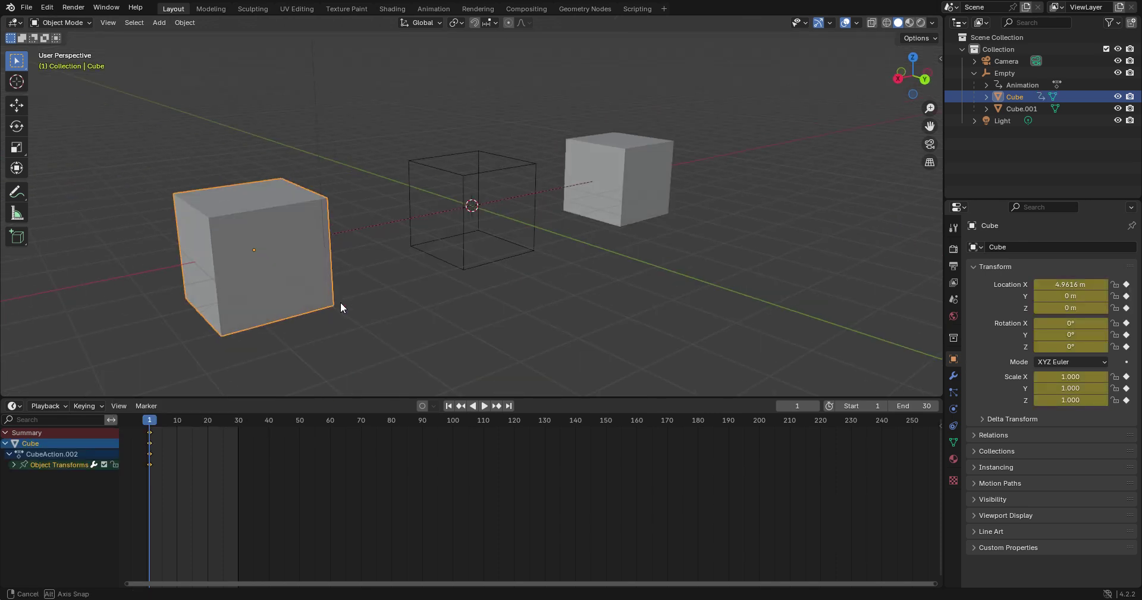
{"action": "left_click", "coordinate": [238, 421]}
{"action": "key", "text": "space"}
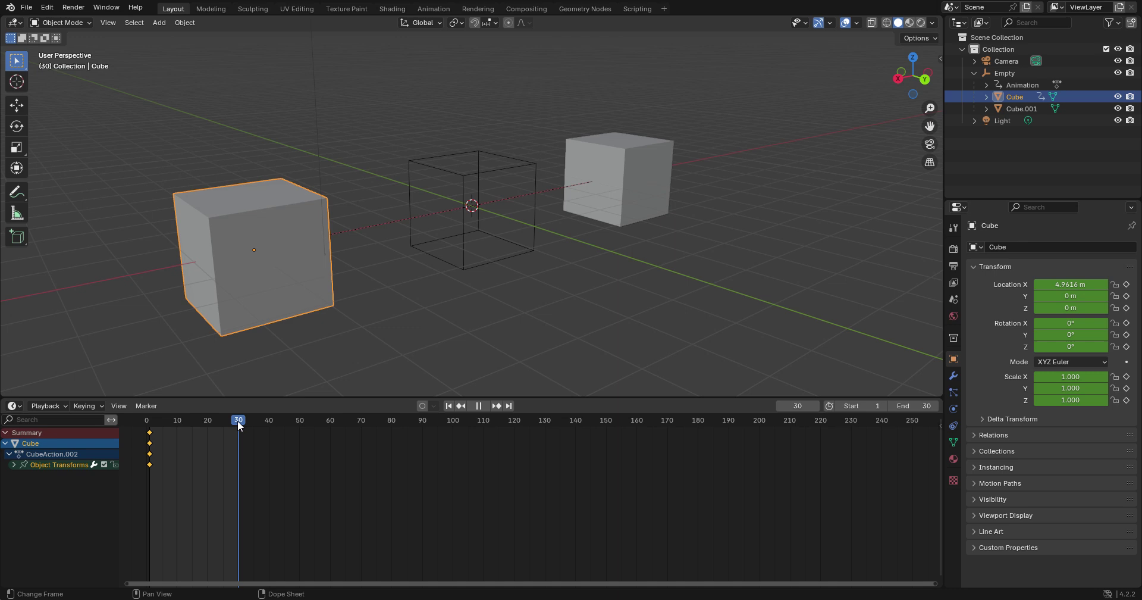
{"action": "key", "text": "space"}
{"action": "left_click_drag", "start_coordinate": [1059, 335], "coordinate": [1088, 335]}
{"action": "key", "text": "ctrl+z"}
{"action": "key", "text": "ctrl+shift+z"}
{"action": "key", "text": "ctrl+z"}
Set Cube's X rotation to 359° at frame 30, keyframe it, and play back.
{"action": "left_click", "coordinate": [1082, 322]}
{"action": "key", "text": "Return"}
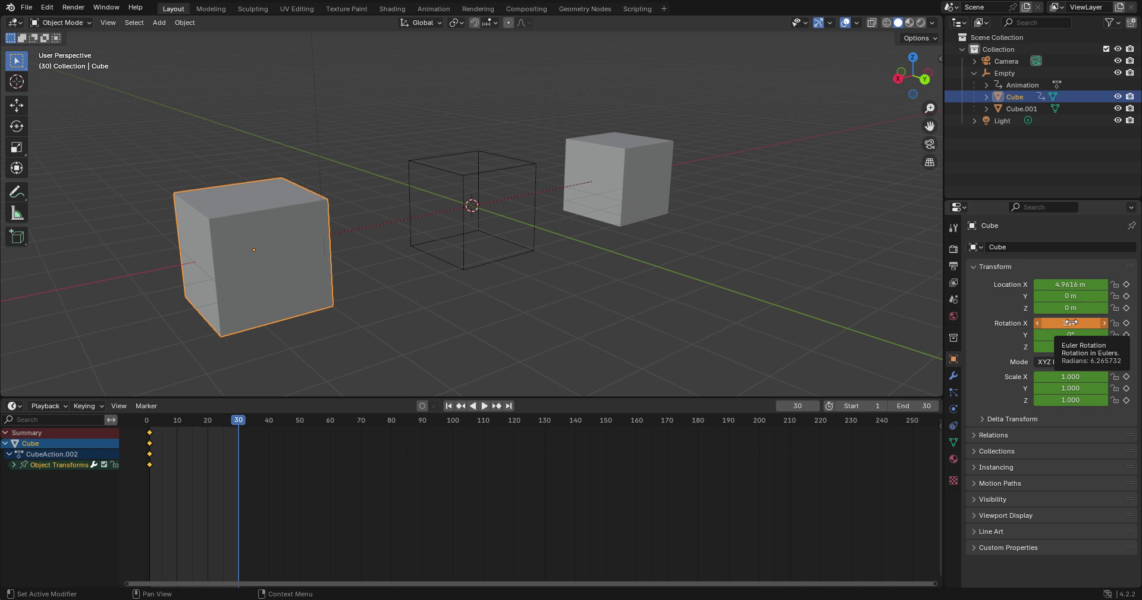
{"action": "key", "text": "i"}
{"action": "key", "text": "space"}
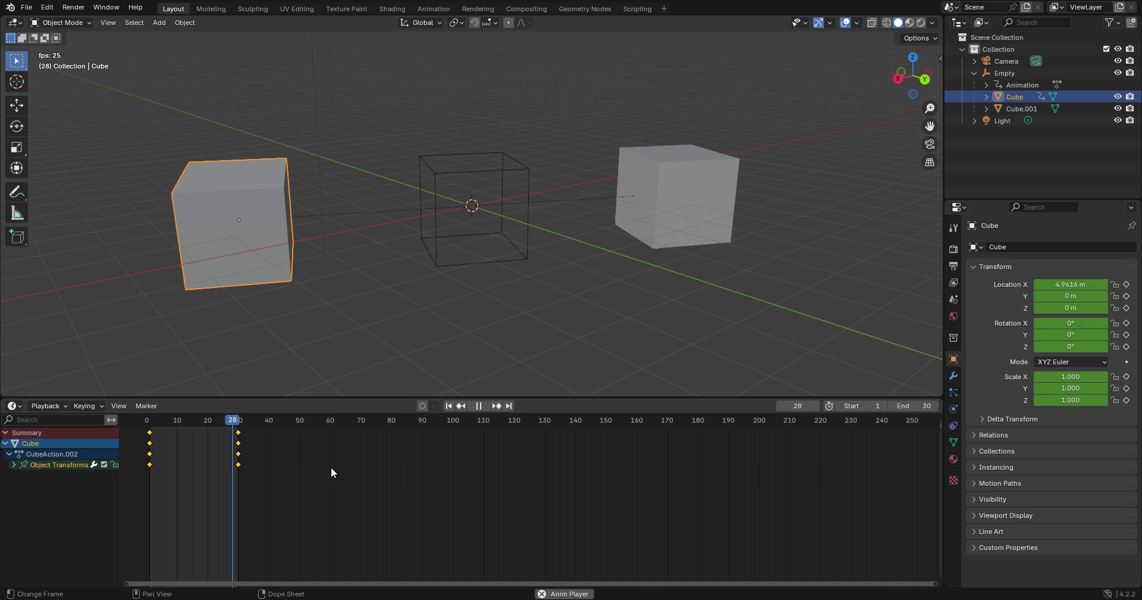
{"action": "scroll", "coordinate": [531, 313], "scroll_direction": "up", "scroll_amount": 5}
{"action": "scroll", "coordinate": [531, 313], "scroll_direction": "down", "scroll_amount": 8}
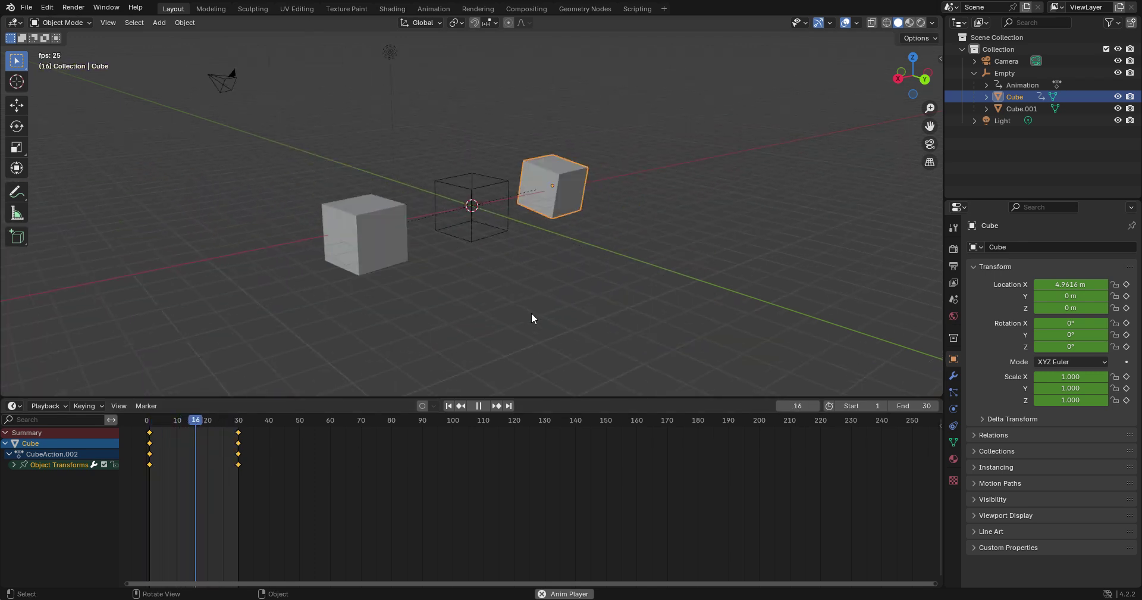
{"action": "scroll", "coordinate": [531, 312], "scroll_direction": "down", "scroll_amount": 5}
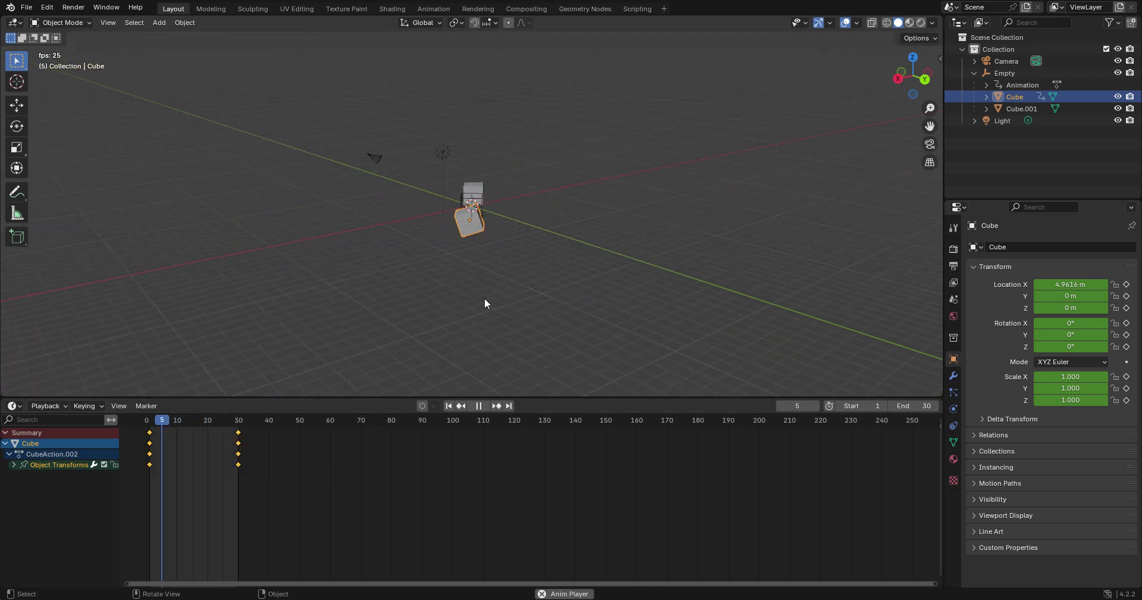
{"action": "middle_click_drag", "start_coordinate": [457, 276], "coordinate": [530, 287]}
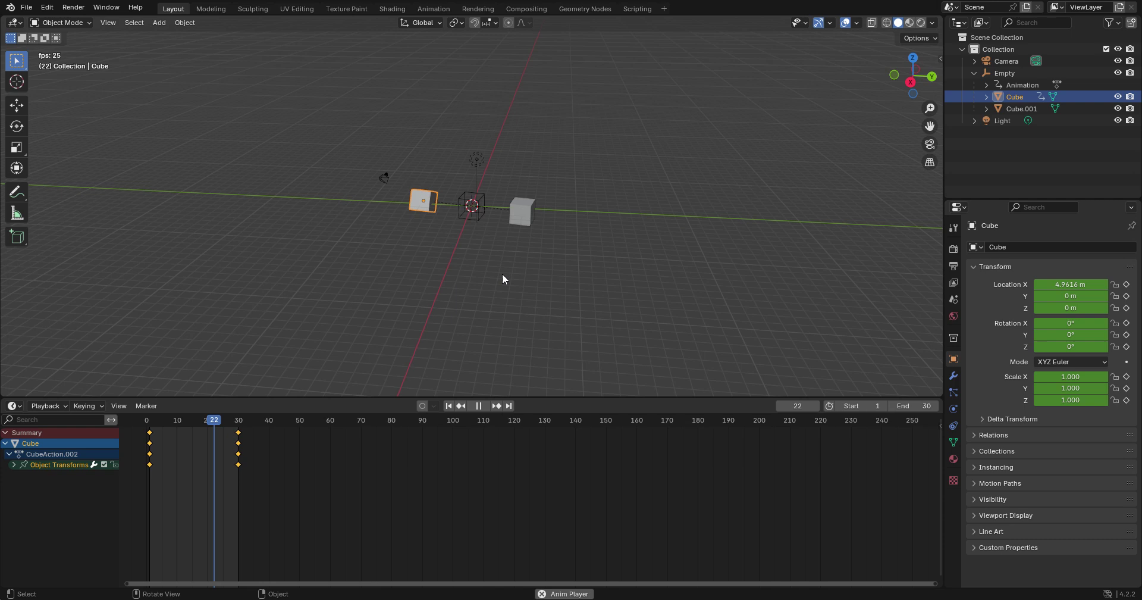
{"action": "key", "text": "space"}
Keyframe Cube.001's location, rotation and scale at frame 1.
{"action": "left_click", "coordinate": [419, 189]}
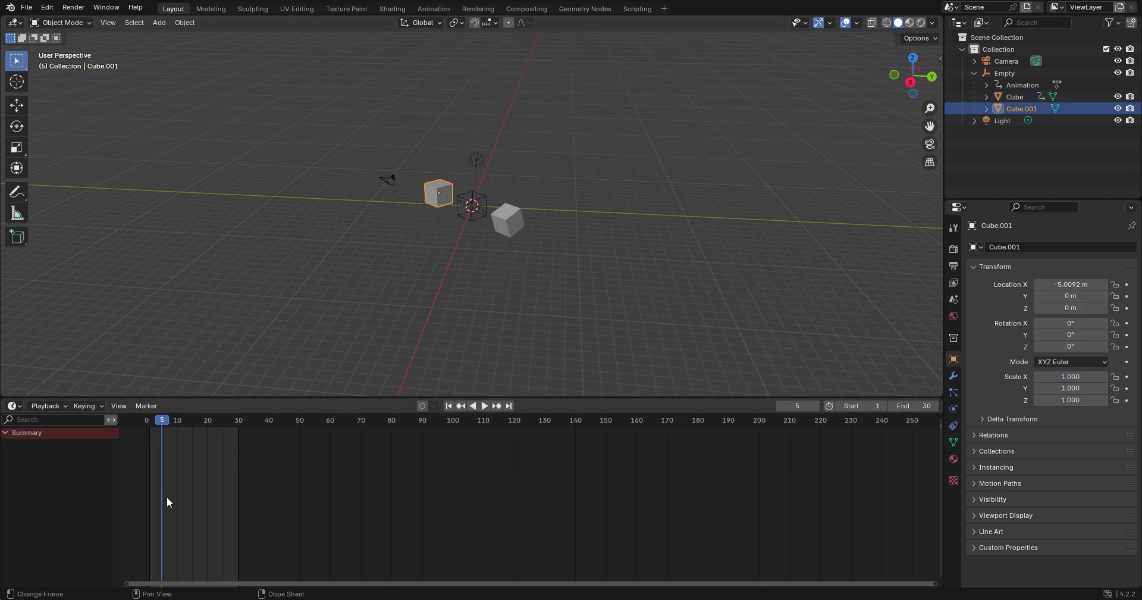
{"action": "left_click", "coordinate": [151, 421]}
{"action": "key", "text": "space"}
{"action": "key", "text": "Escape"}
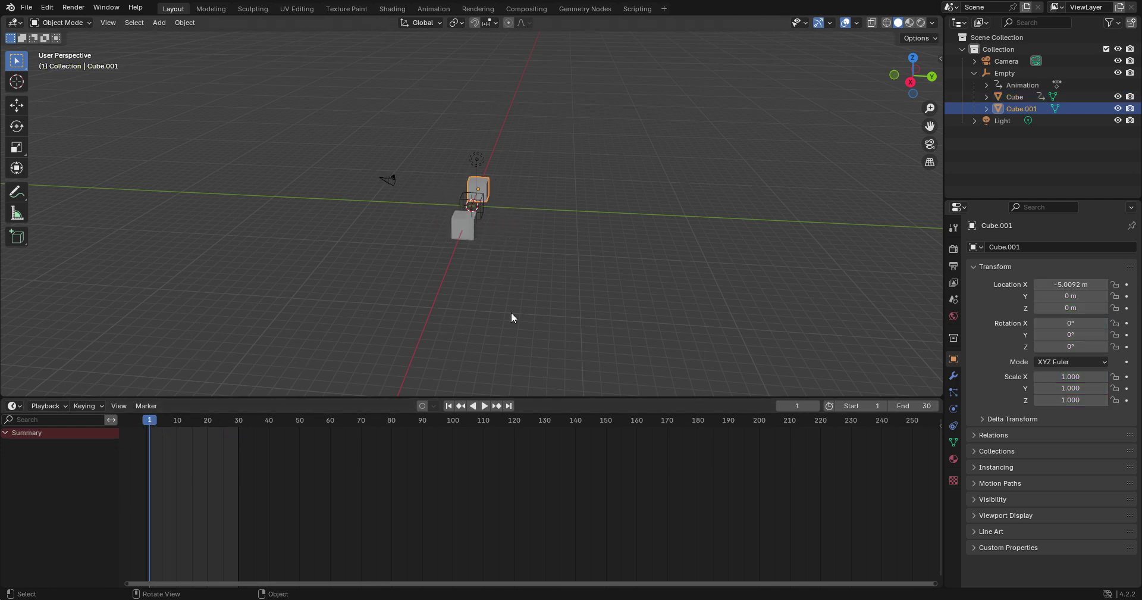
{"action": "key", "text": "i"}
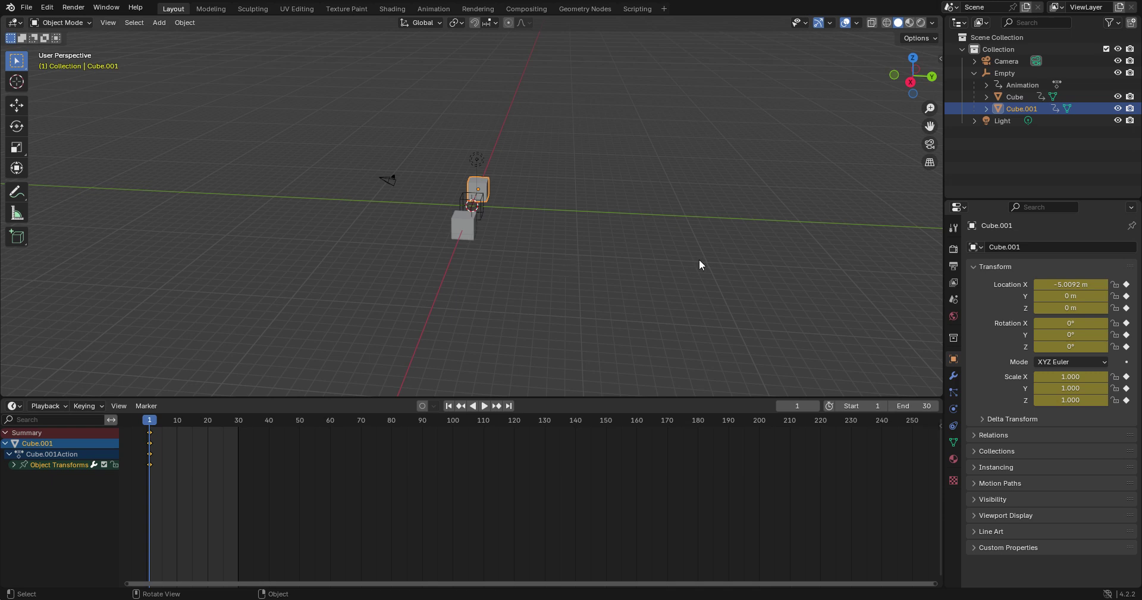
{"action": "key", "text": "ctrl+z"}
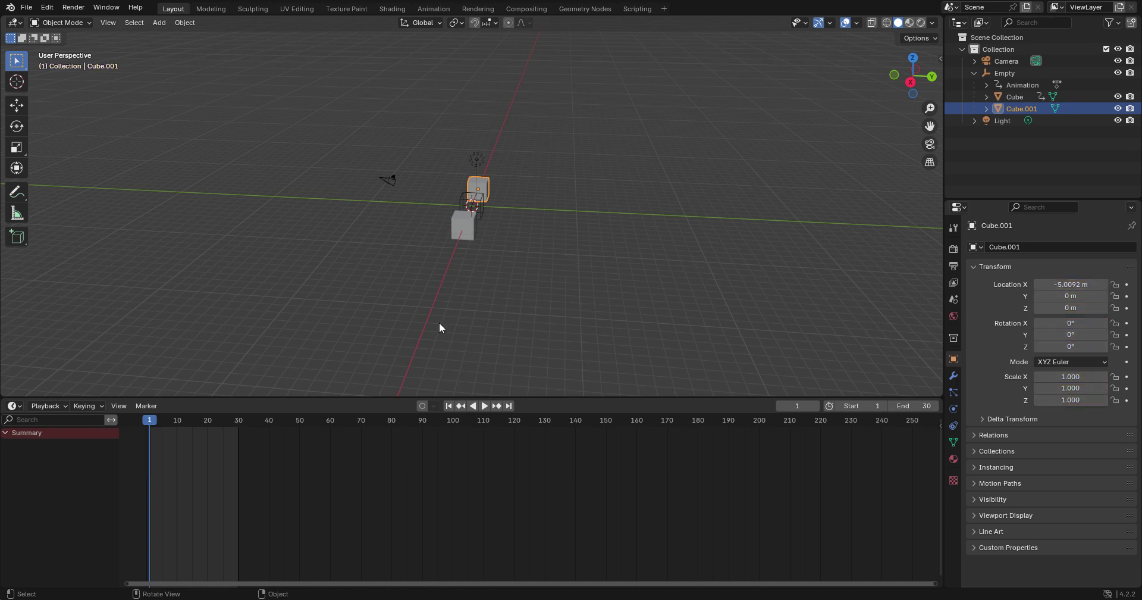
{"action": "key", "text": "k"}
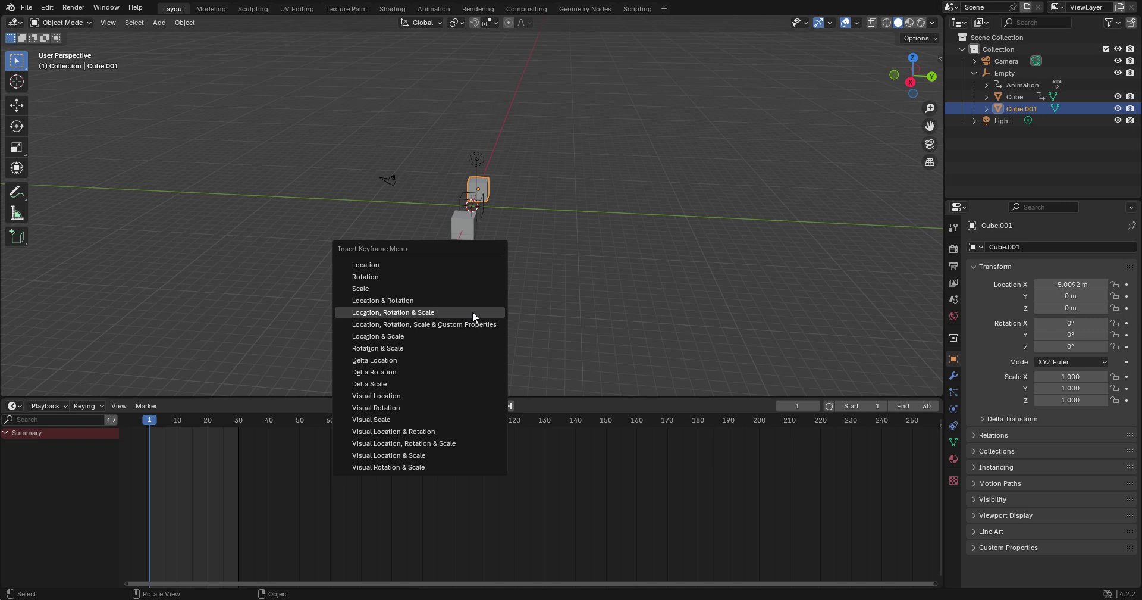
{"action": "left_click", "coordinate": [472, 312]}
At frame 30, set Cube.001's X rotation to 359°, keyframe it, and play.
{"action": "left_click_drag", "start_coordinate": [236, 421], "coordinate": [239, 422]}
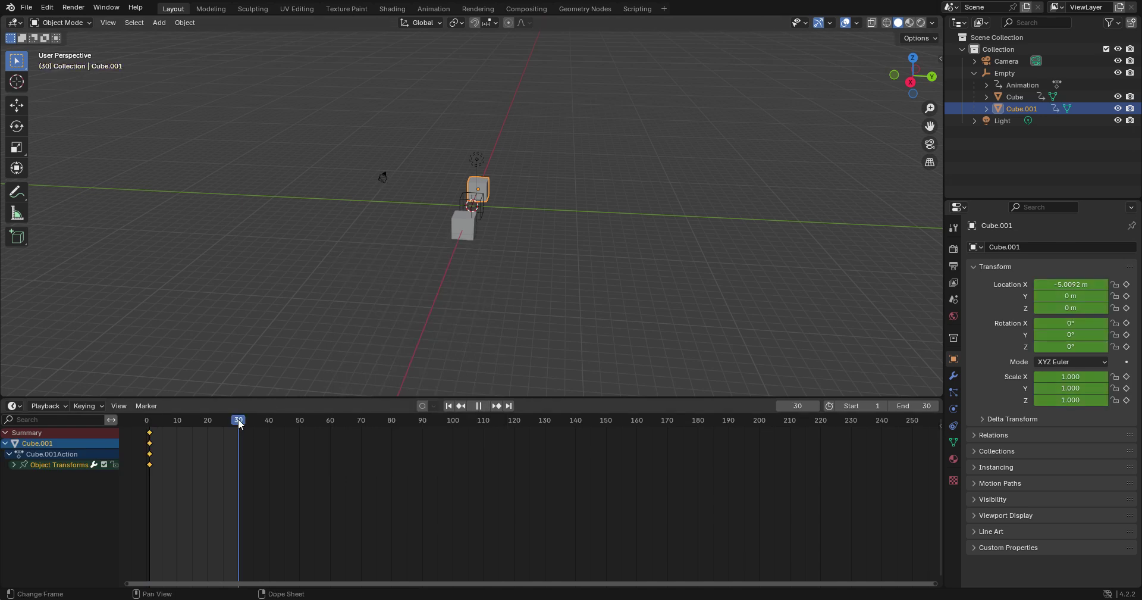
{"action": "mouse_move", "coordinate": [1071, 346]}
{"action": "left_mouse_down"}
{"action": "mouse_move", "coordinate": [1052, 346]}
{"action": "mouse_move", "coordinate": [1089, 322]}
{"action": "left_mouse_up"}
{"action": "key", "text": "Escape"}
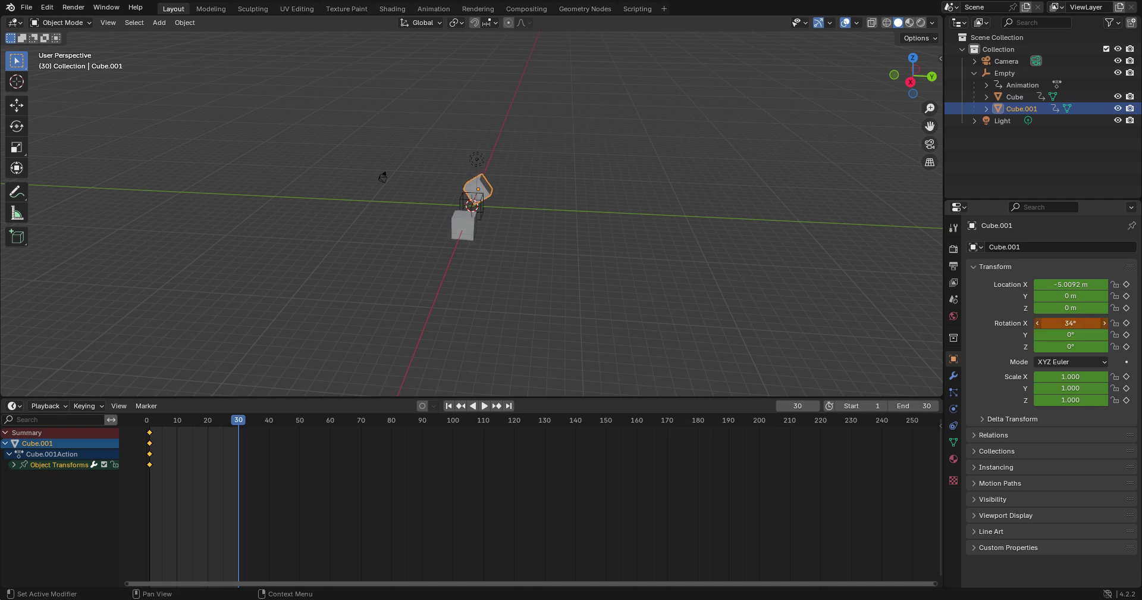
{"action": "key", "text": "Escape"}
{"action": "left_click", "coordinate": [1070, 323]}
{"action": "type", "text": "359"}
{"action": "key", "text": "Return"}
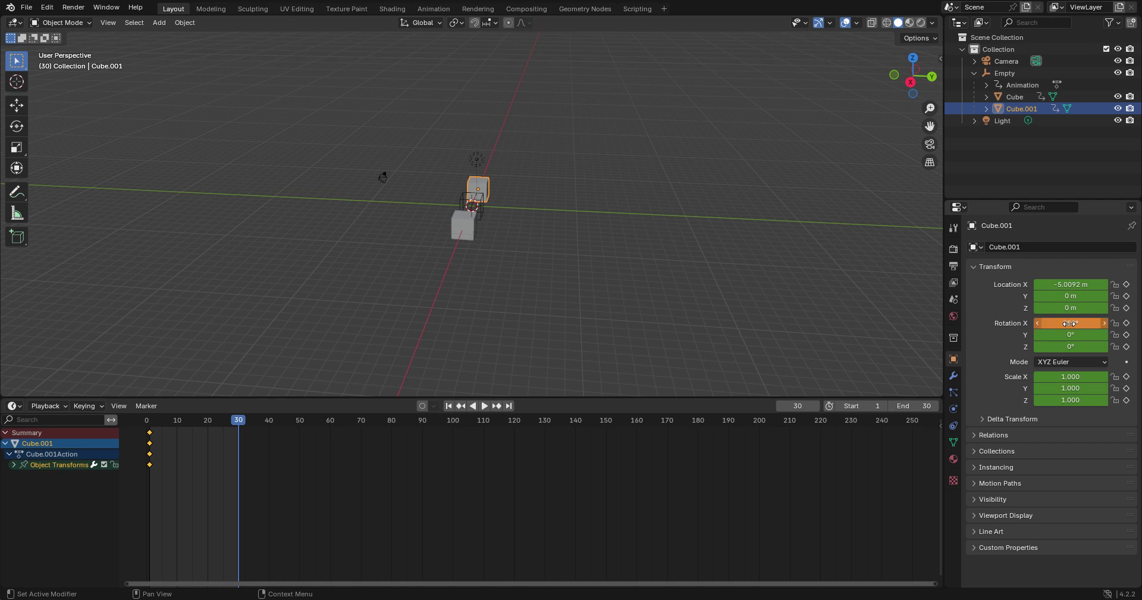
{"action": "key", "text": "i"}
{"action": "key", "text": "space"}
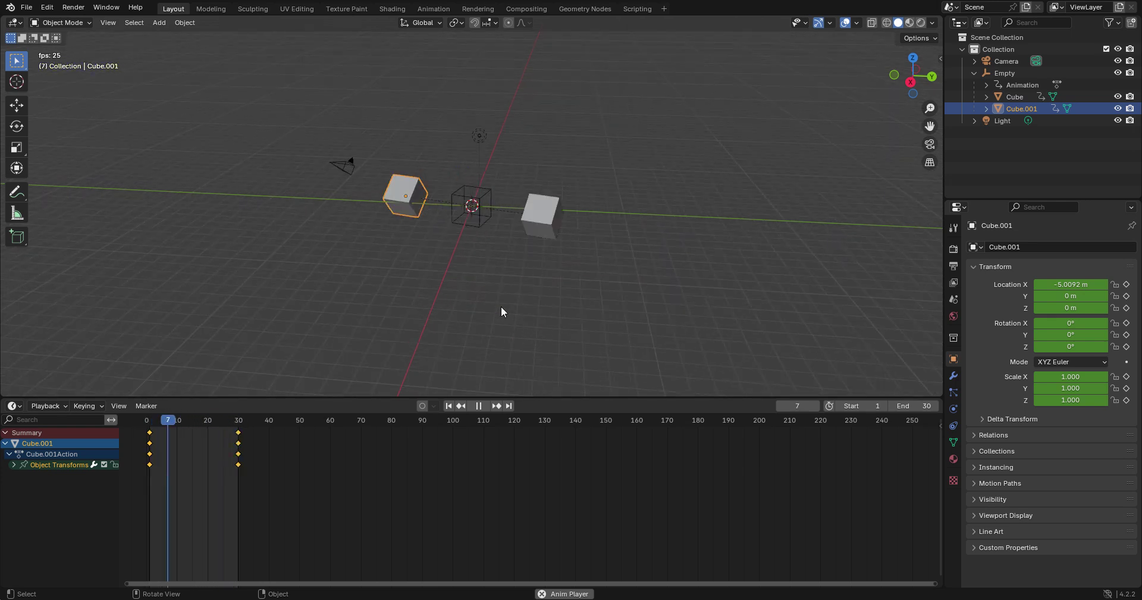
Pause at frame 18 and inspect the scene from orbit, top and camera views.
{"action": "key", "text": "space"}
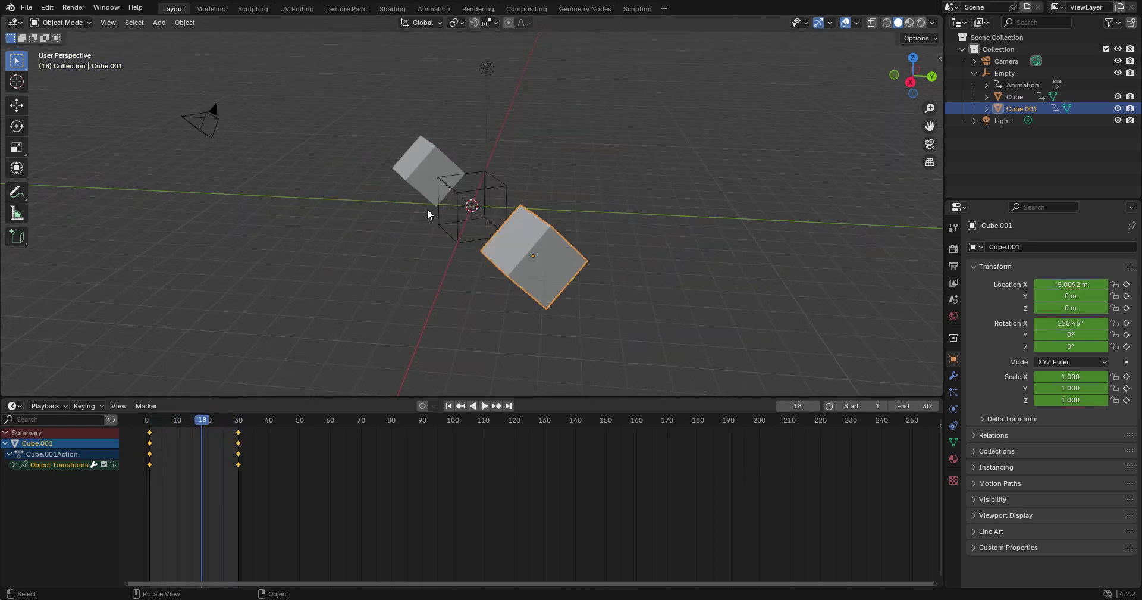
{"action": "middle_click_drag", "start_coordinate": [437, 205], "coordinate": [540, 215]}
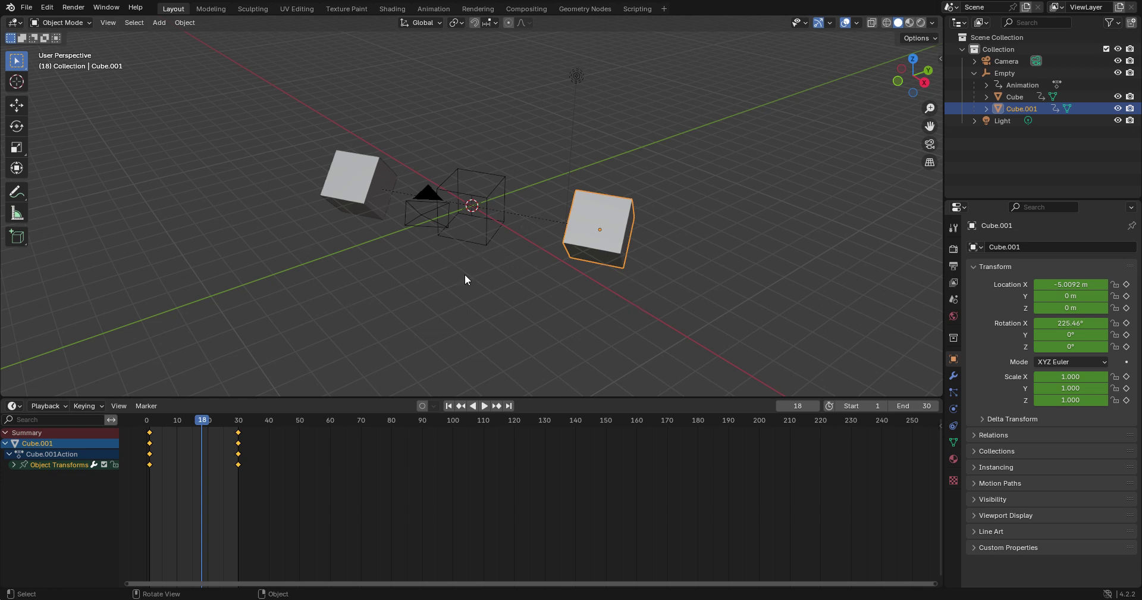
{"action": "middle_click_drag", "start_coordinate": [466, 274], "coordinate": [563, 129]}
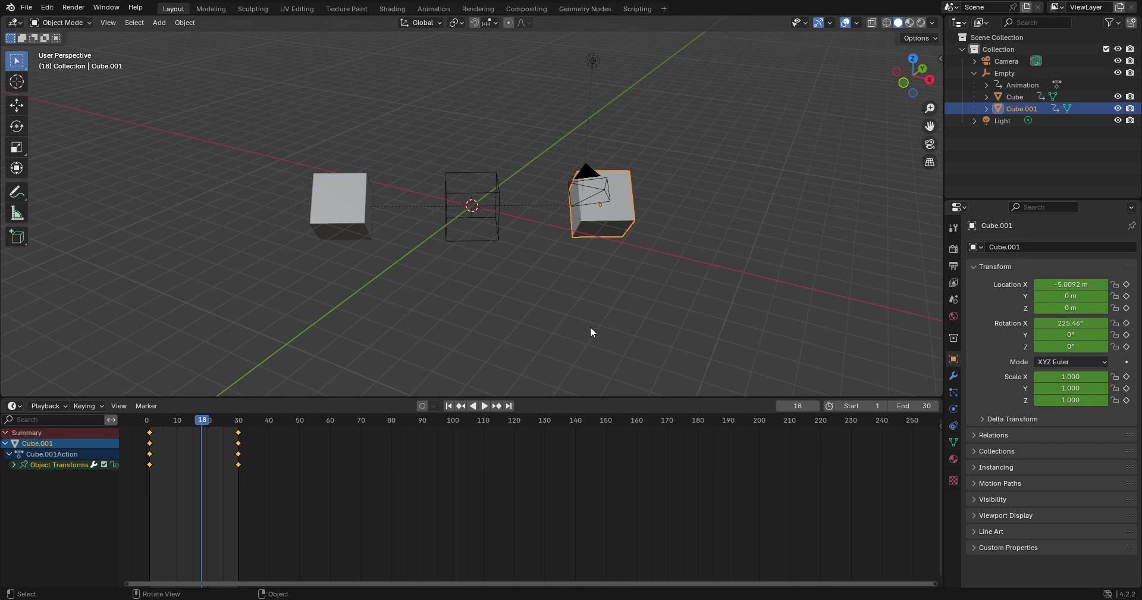
{"action": "middle_click_drag", "start_coordinate": [524, 241], "coordinate": [513, 201]}
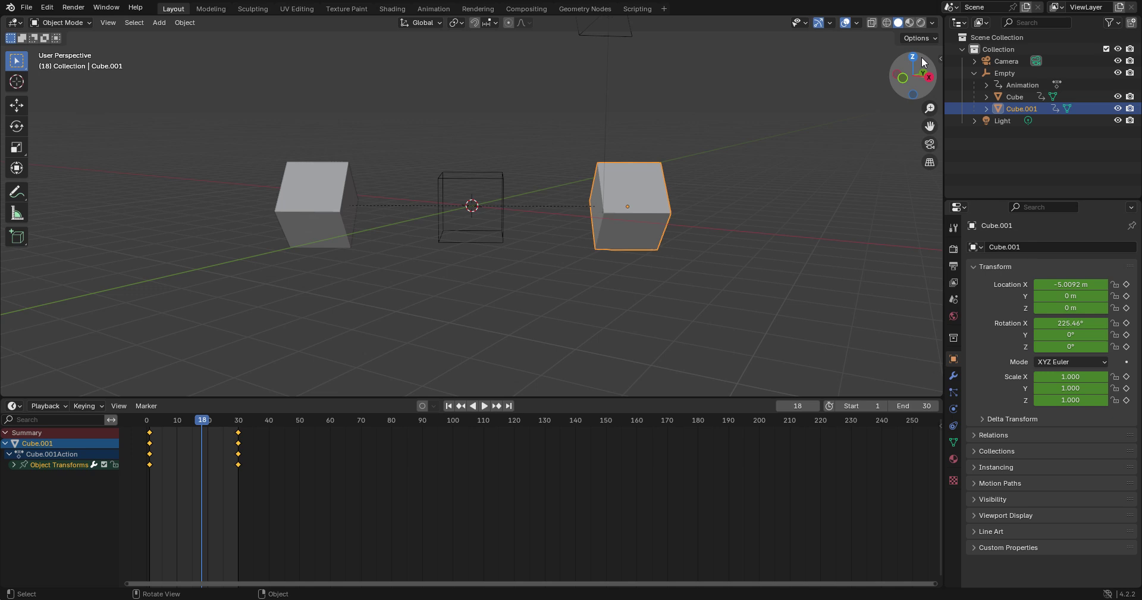
{"action": "left_click", "coordinate": [913, 55]}
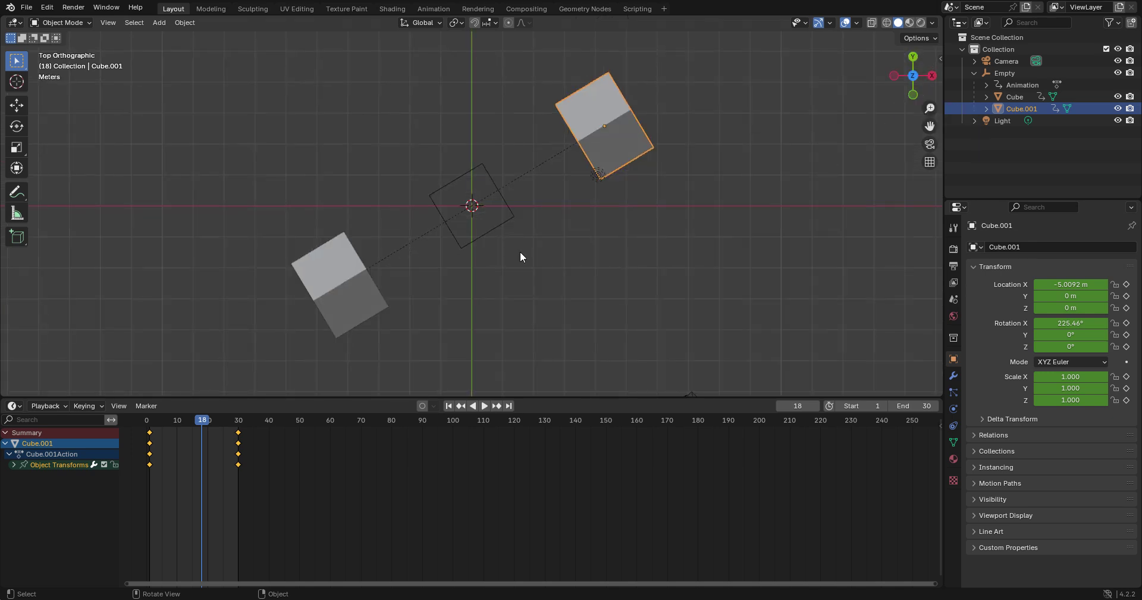
{"action": "key", "text": "KP_0"}
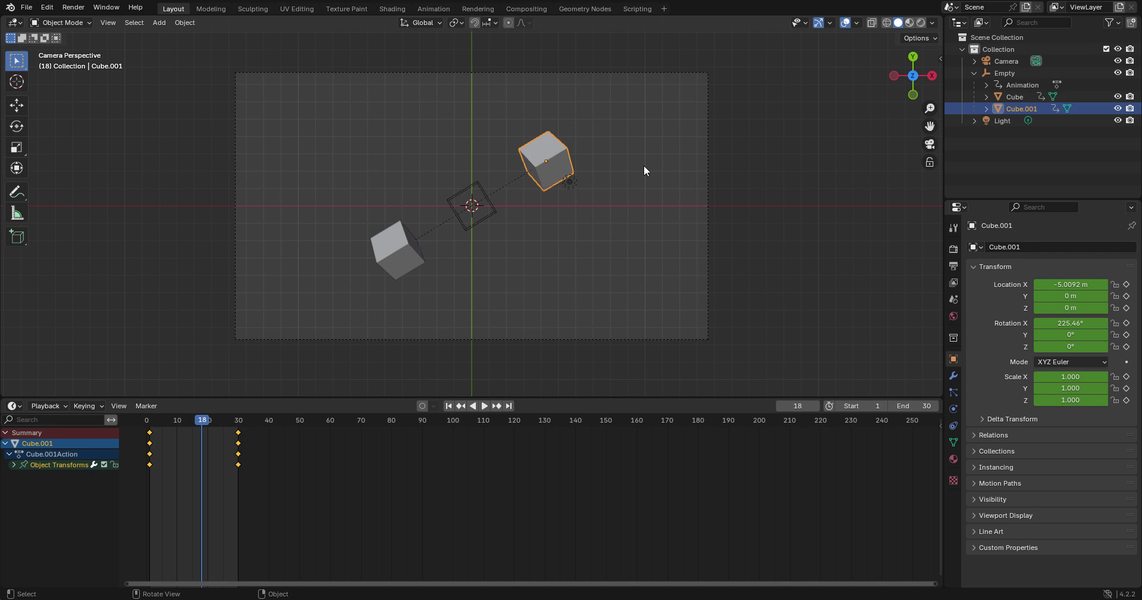
{"action": "middle_click_drag", "start_coordinate": [496, 279], "coordinate": [508, 192]}
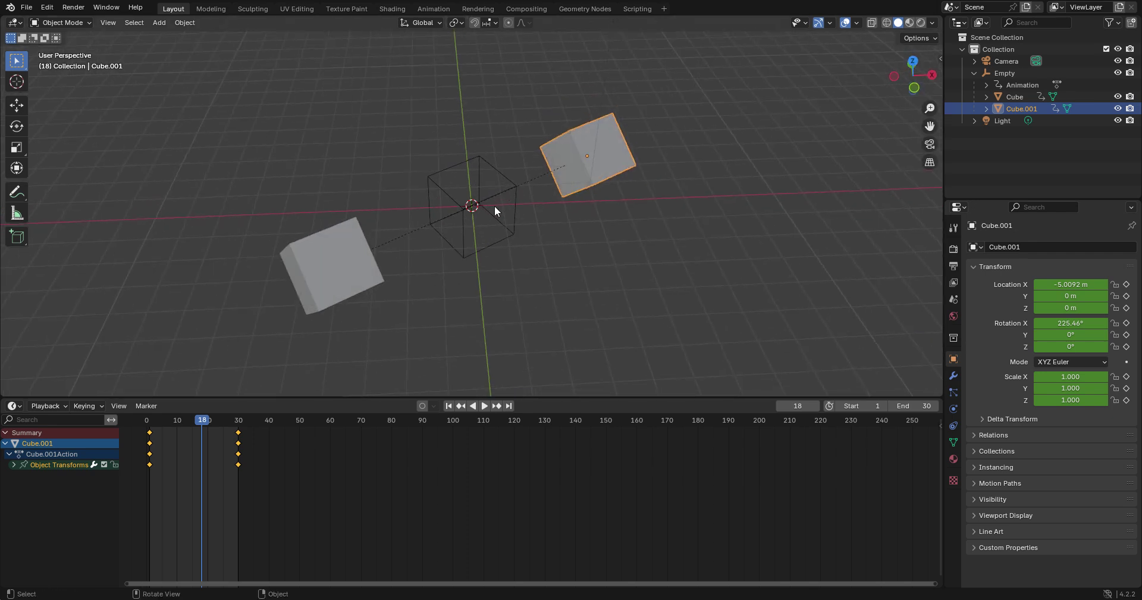
Select the Empty and orbit to a near-front view of the Empty and cubes.
{"action": "left_click", "coordinate": [465, 215]}
{"action": "scroll", "coordinate": [524, 319], "scroll_direction": "up", "scroll_amount": 5}
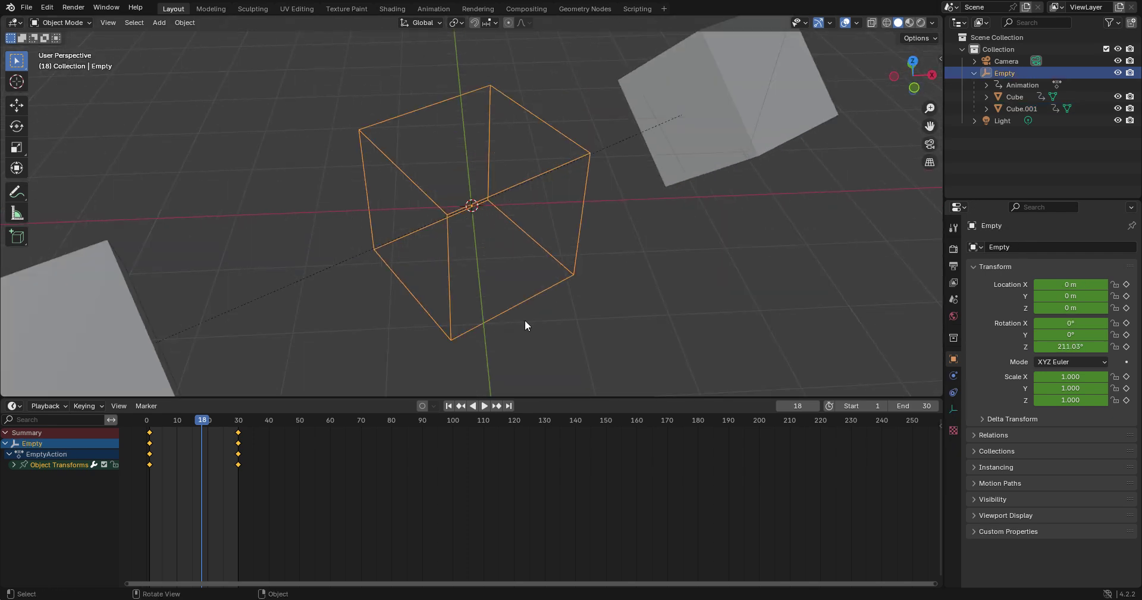
{"action": "scroll", "coordinate": [525, 320], "scroll_direction": "down", "scroll_amount": 3}
{"action": "scroll", "coordinate": [525, 320], "scroll_direction": "down", "scroll_amount": 2}
{"action": "scroll", "coordinate": [524, 319], "scroll_direction": "up", "scroll_amount": 2}
{"action": "mouse_move", "coordinate": [809, 205]}
{"action": "middle_mouse_down"}
{"action": "mouse_move", "coordinate": [680, 185]}
{"action": "mouse_move", "coordinate": [594, 251]}
{"action": "middle_mouse_up"}
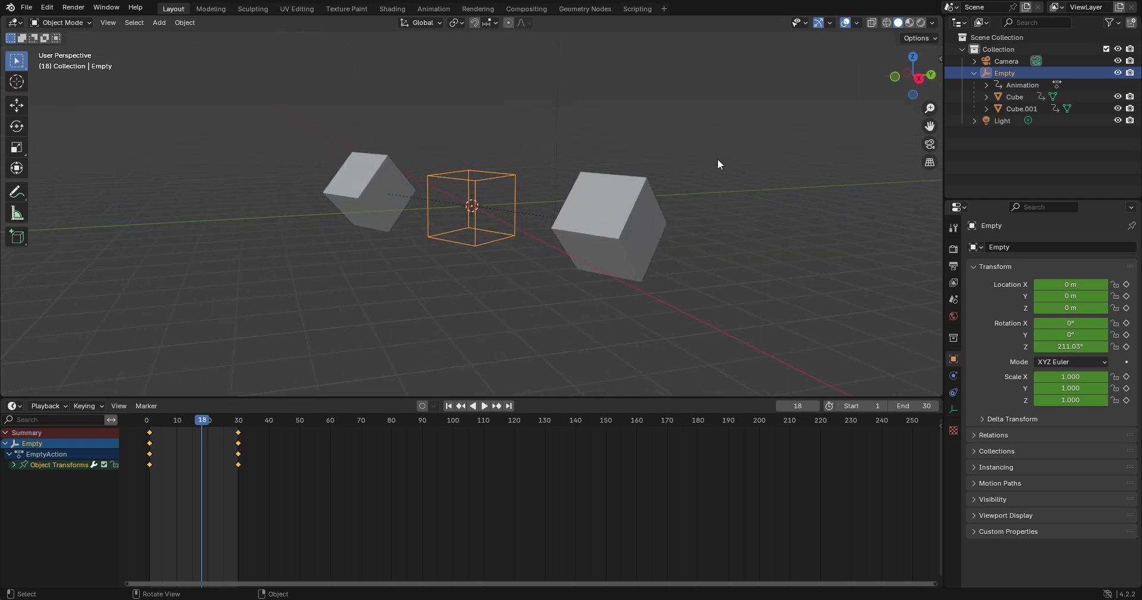
{"action": "scroll", "coordinate": [705, 142], "scroll_direction": "up", "scroll_amount": 2}
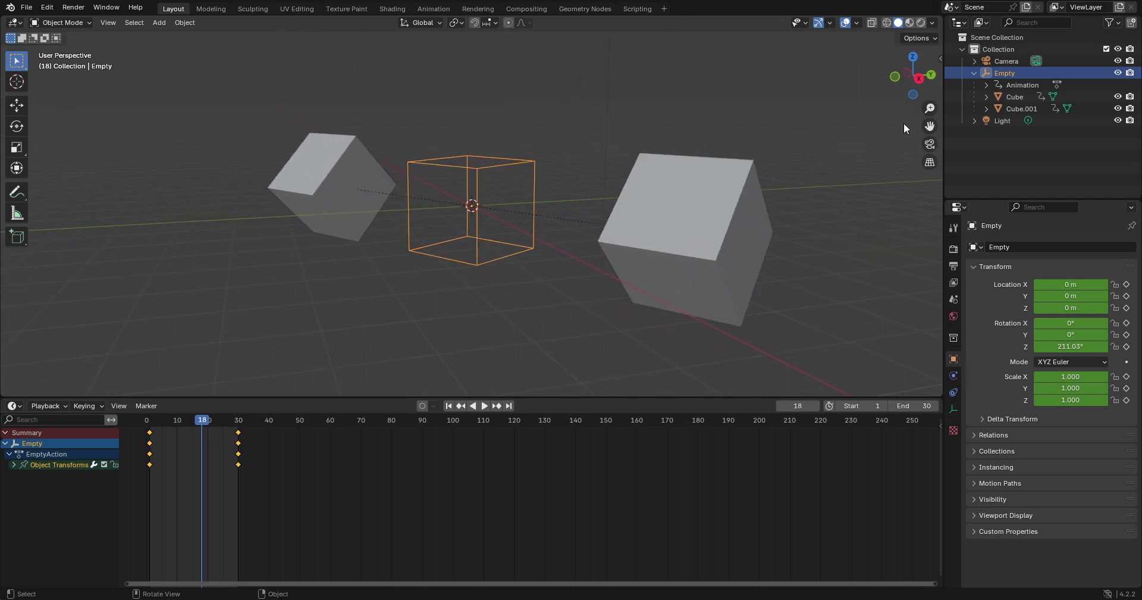
Parent the Camera to the cube-shaped Empty using Object parenting.
{"action": "left_click", "coordinate": [1010, 56]}
{"action": "scroll", "coordinate": [495, 199], "scroll_direction": "down", "scroll_amount": 2}
{"action": "scroll", "coordinate": [495, 200], "scroll_direction": "down", "scroll_amount": 2}
{"action": "scroll", "coordinate": [496, 199], "scroll_direction": "down", "scroll_amount": 2}
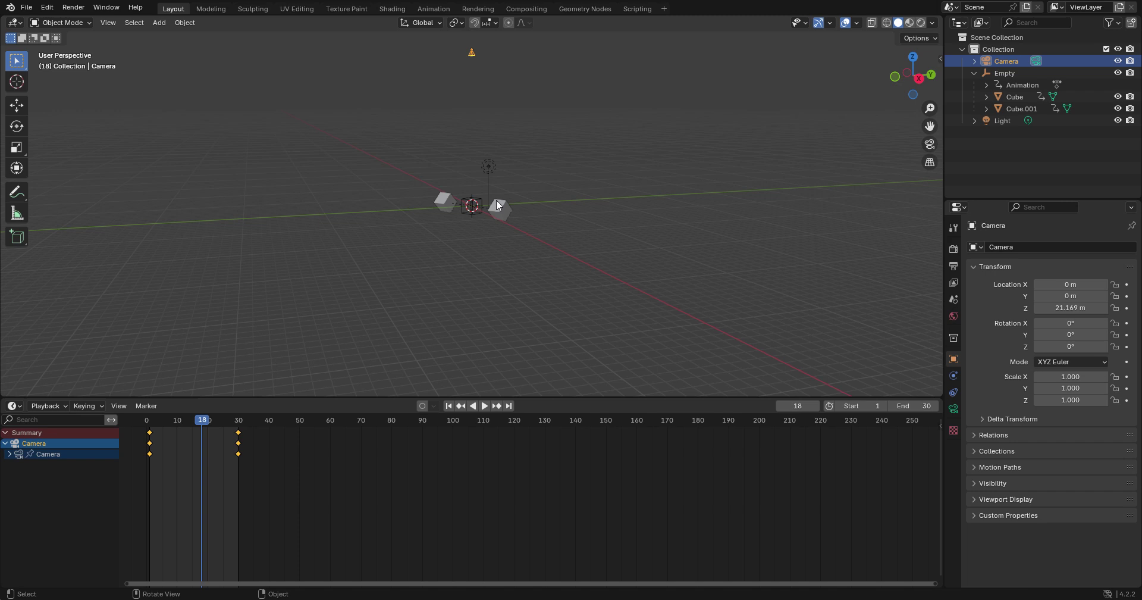
{"action": "middle_click_drag", "start_coordinate": [496, 198], "coordinate": [482, 227]}
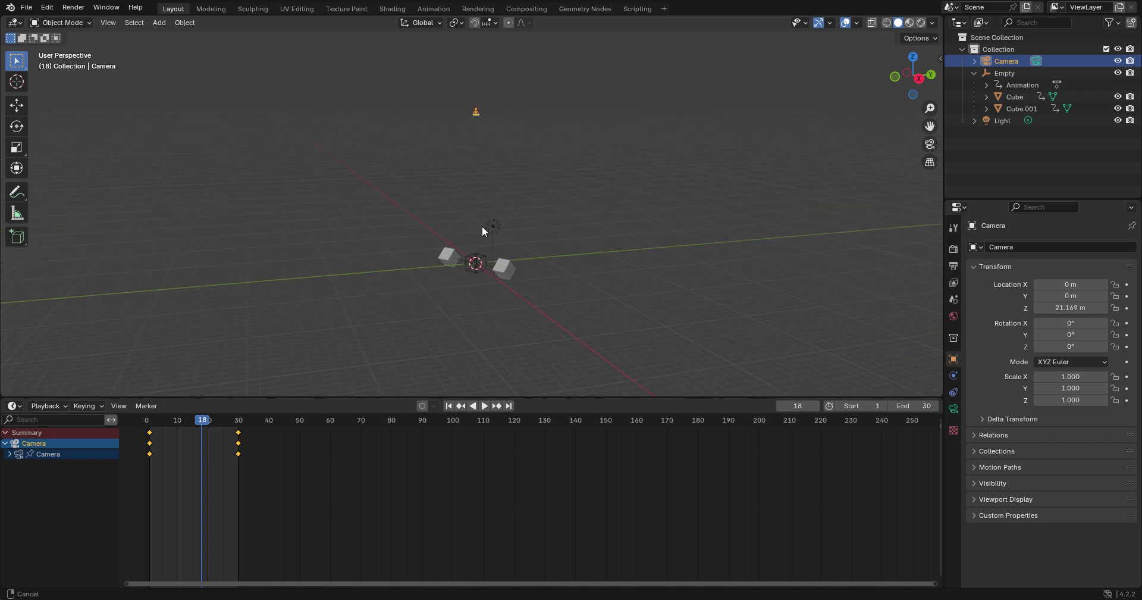
{"action": "left_click", "coordinate": [480, 270], "text": "shift"}
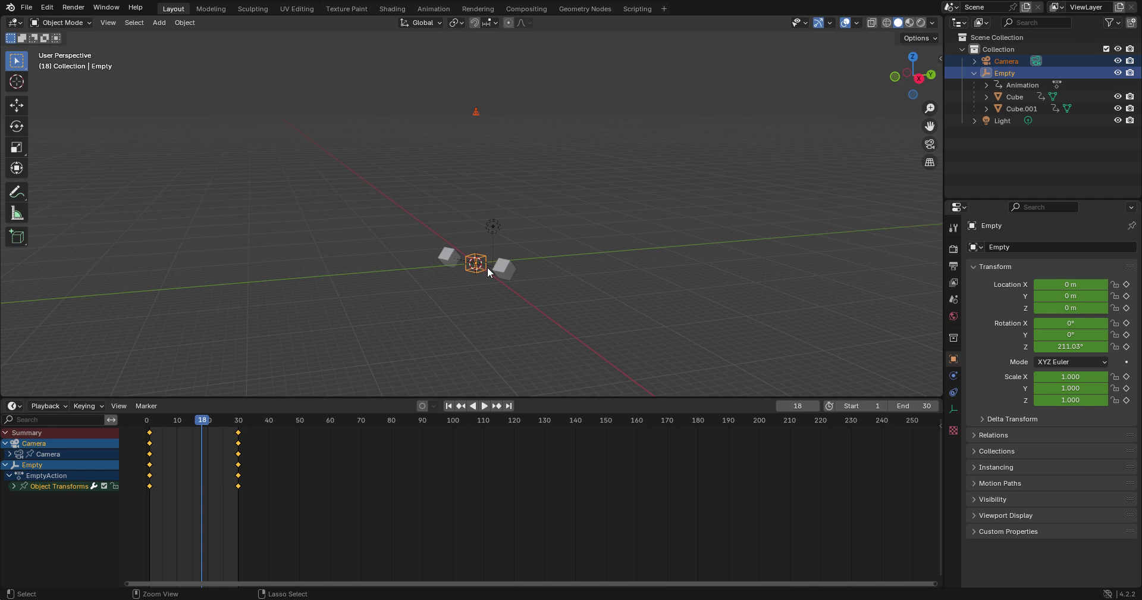
{"action": "key", "text": "ctrl+p"}
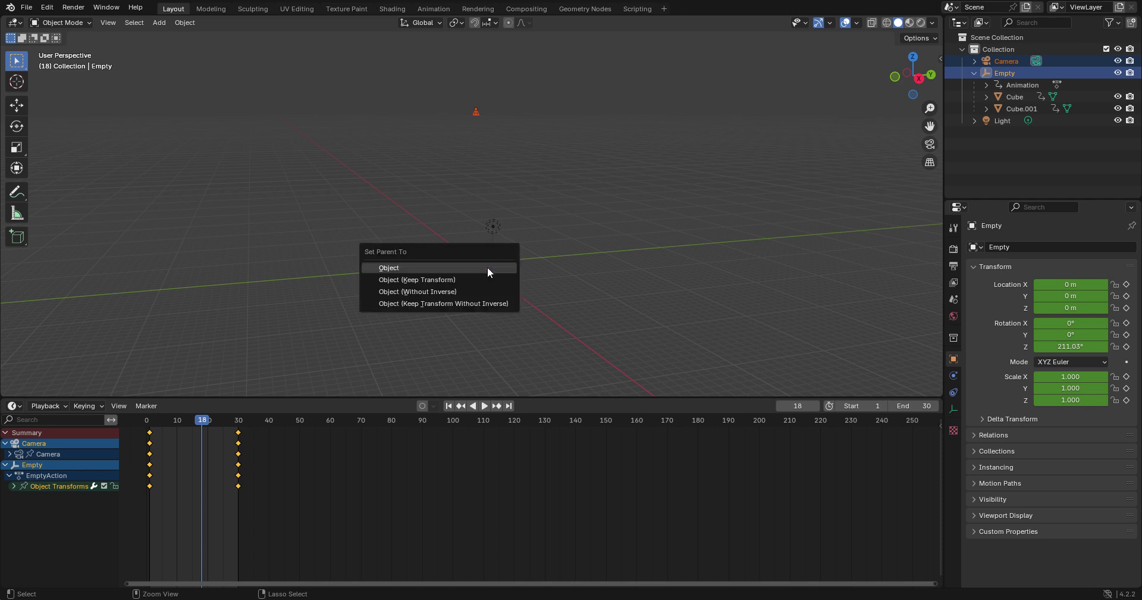
{"action": "left_click", "coordinate": [488, 267]}
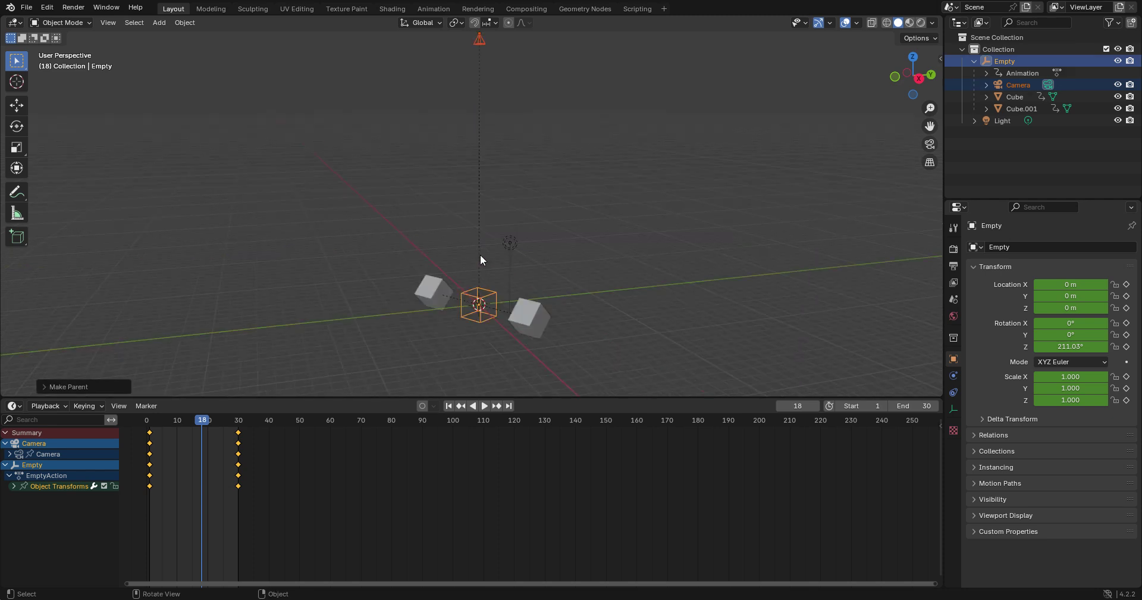
Play the animation and switch the viewport to look through the camera.
{"action": "key", "text": "space"}
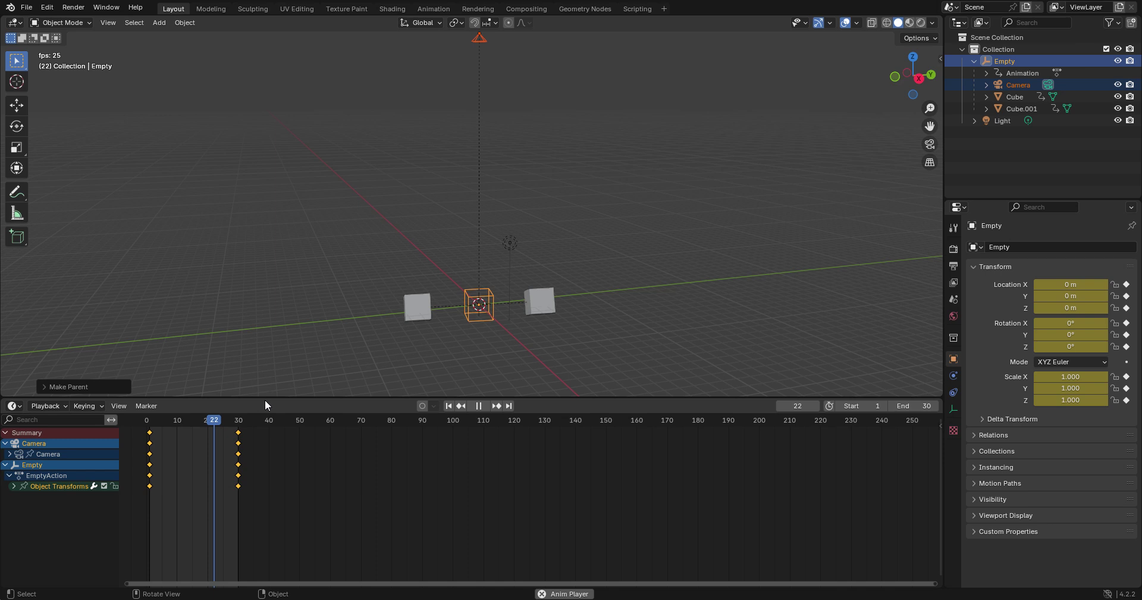
{"action": "key", "text": "grave"}
{"action": "left_click", "coordinate": [337, 392]}
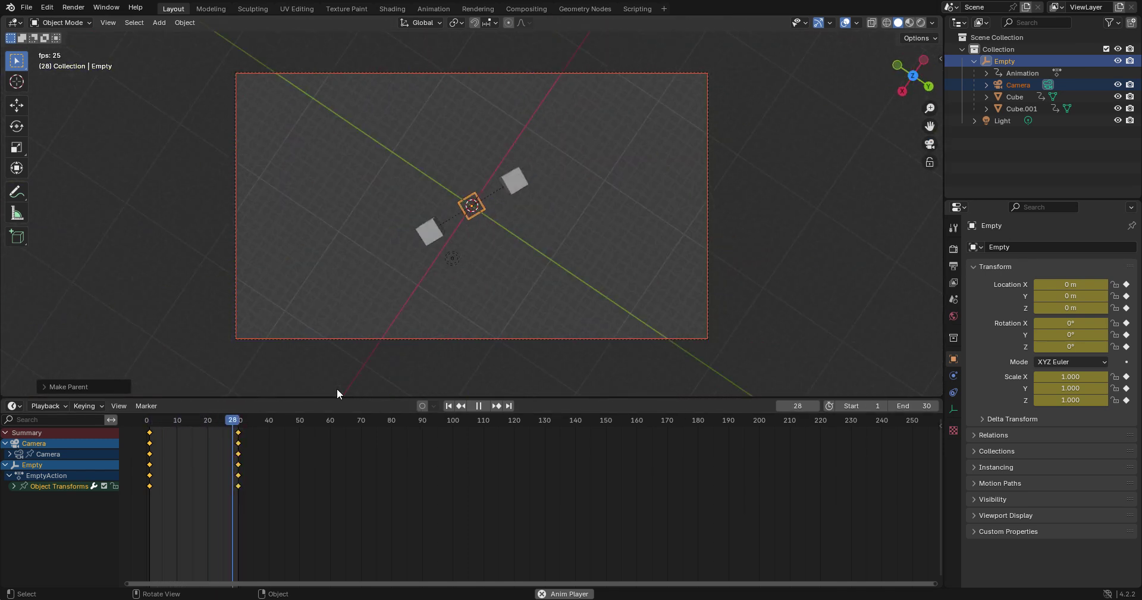
Pause and resume playback to review the scene spinning with the parented camera.
{"action": "key", "text": "space"}
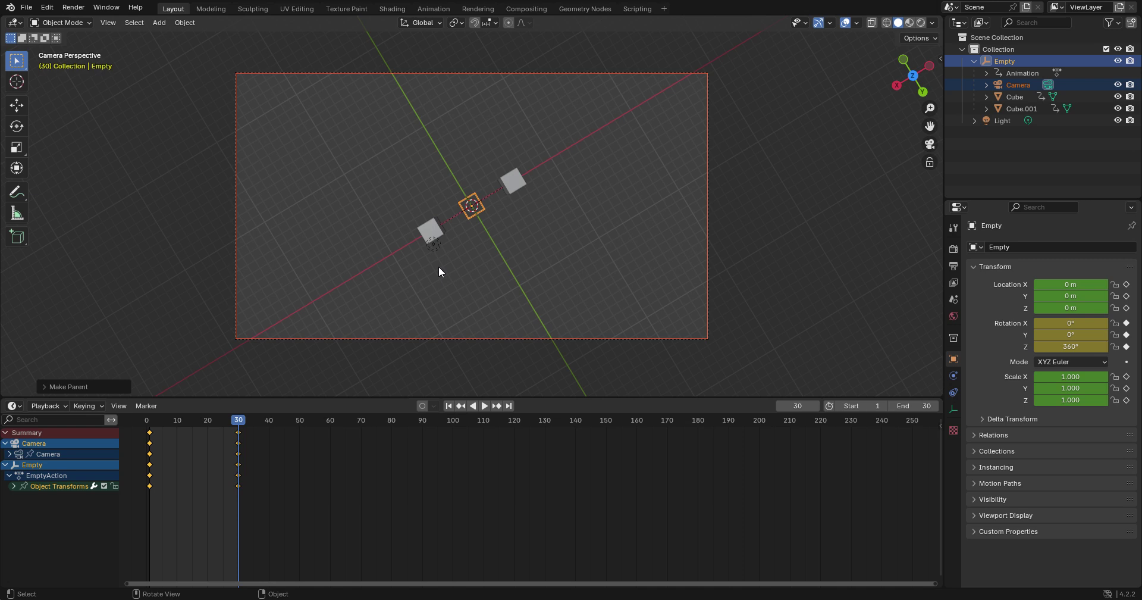
{"action": "key", "text": "space"}
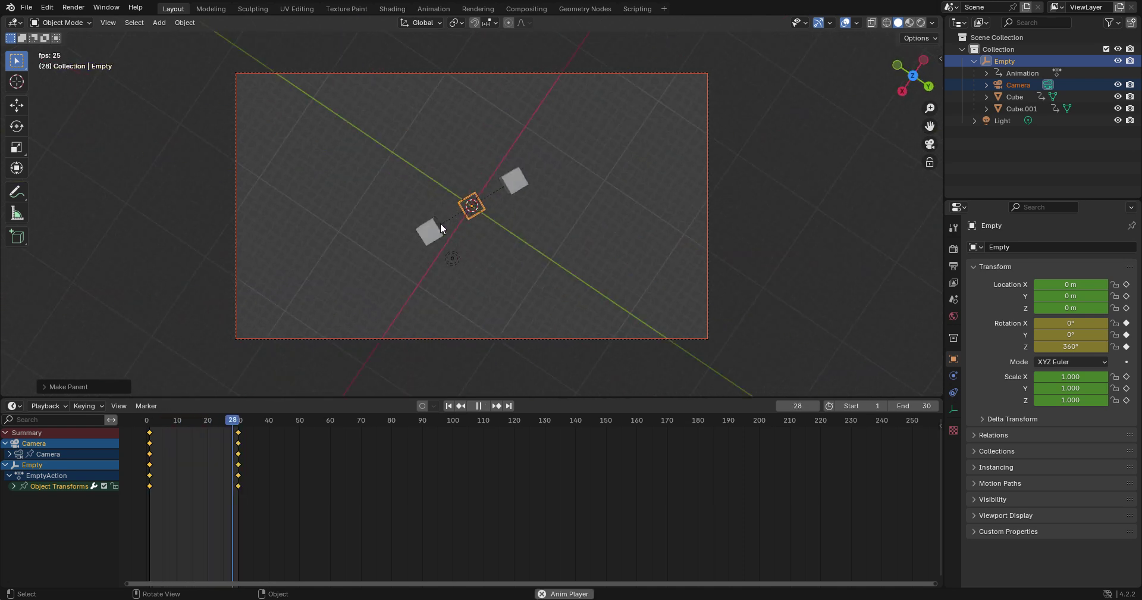
{"action": "key", "text": "space"}
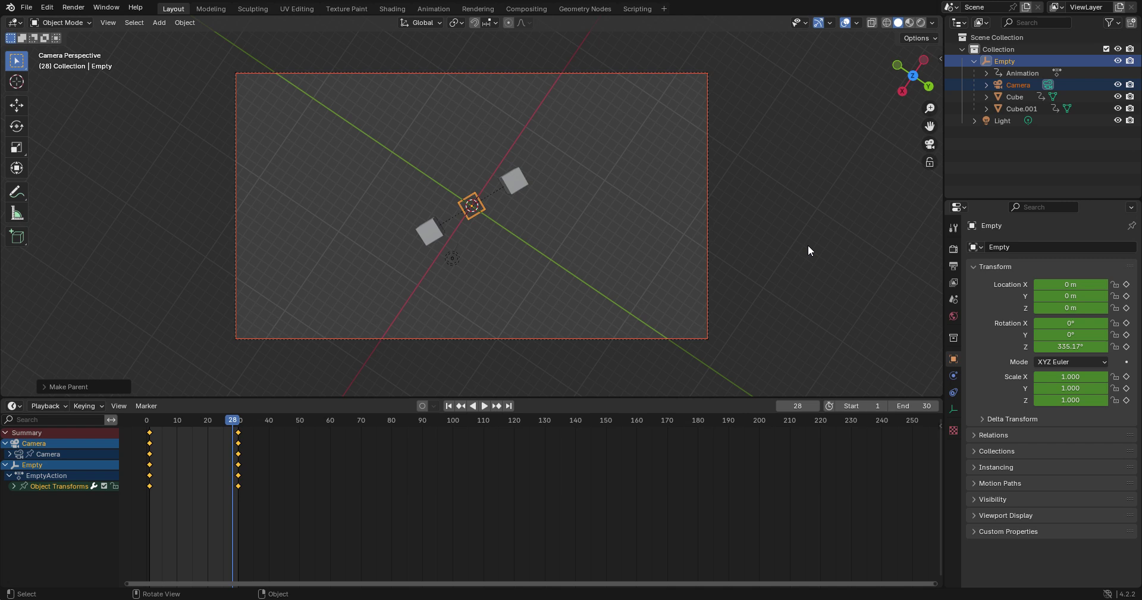
{"action": "key", "text": "space"}
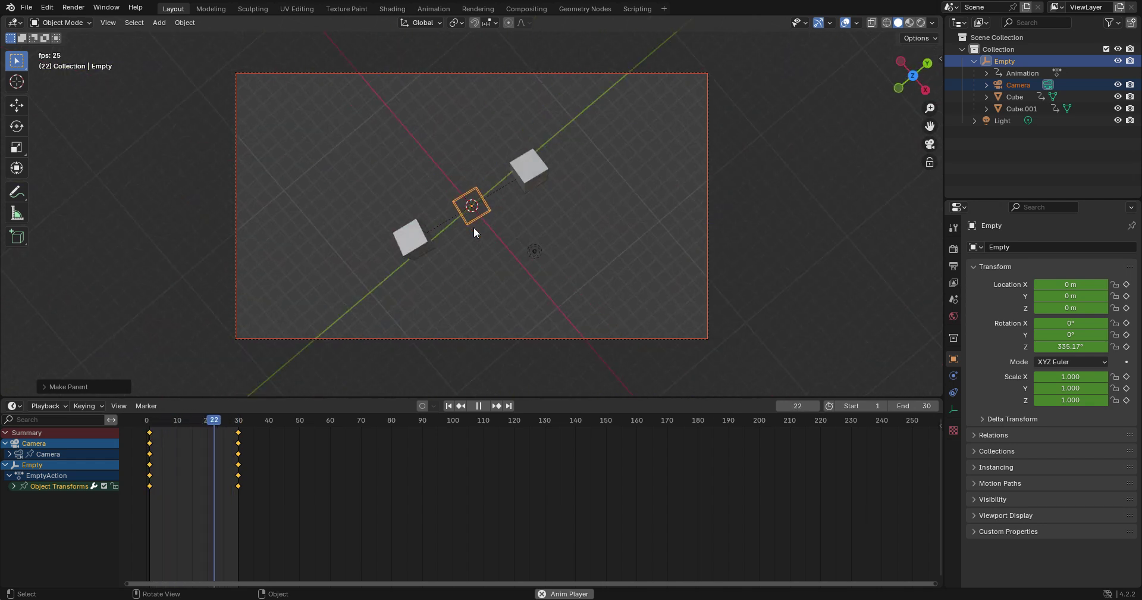
Replay the animation and scrub the timeline back to frames 2–3.
{"action": "key", "text": "space"}
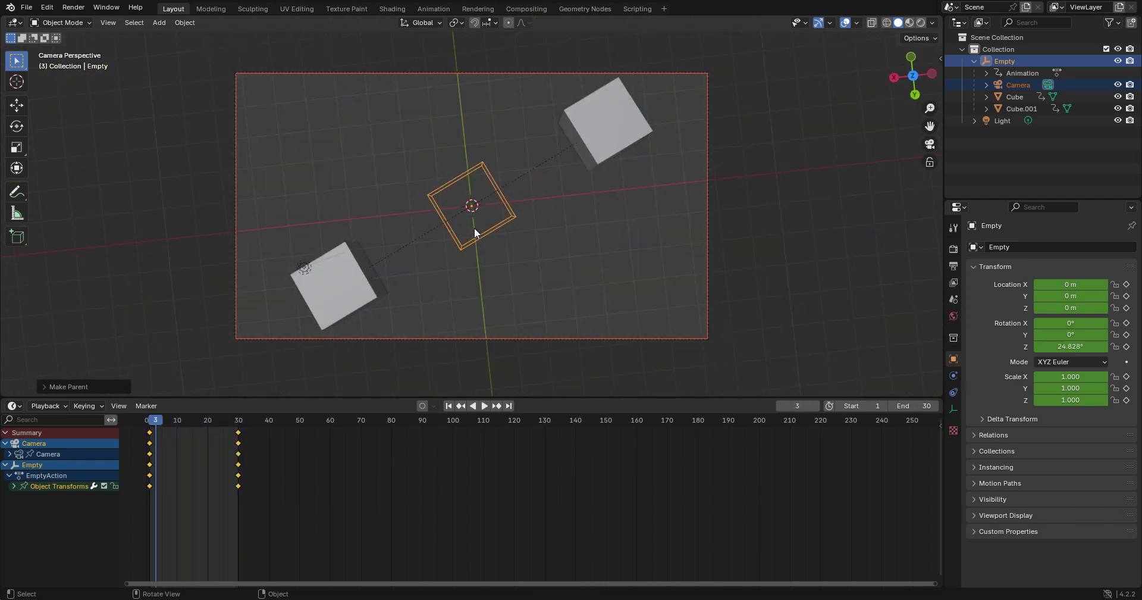
{"action": "key", "text": "space"}
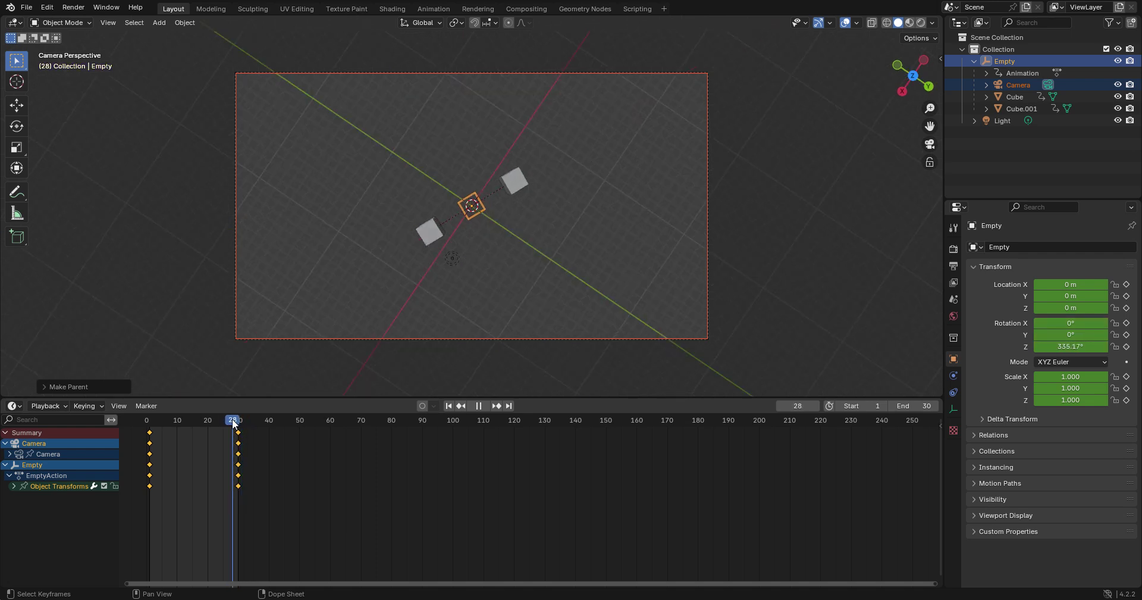
{"action": "left_click_drag", "start_coordinate": [234, 422], "coordinate": [153, 434]}
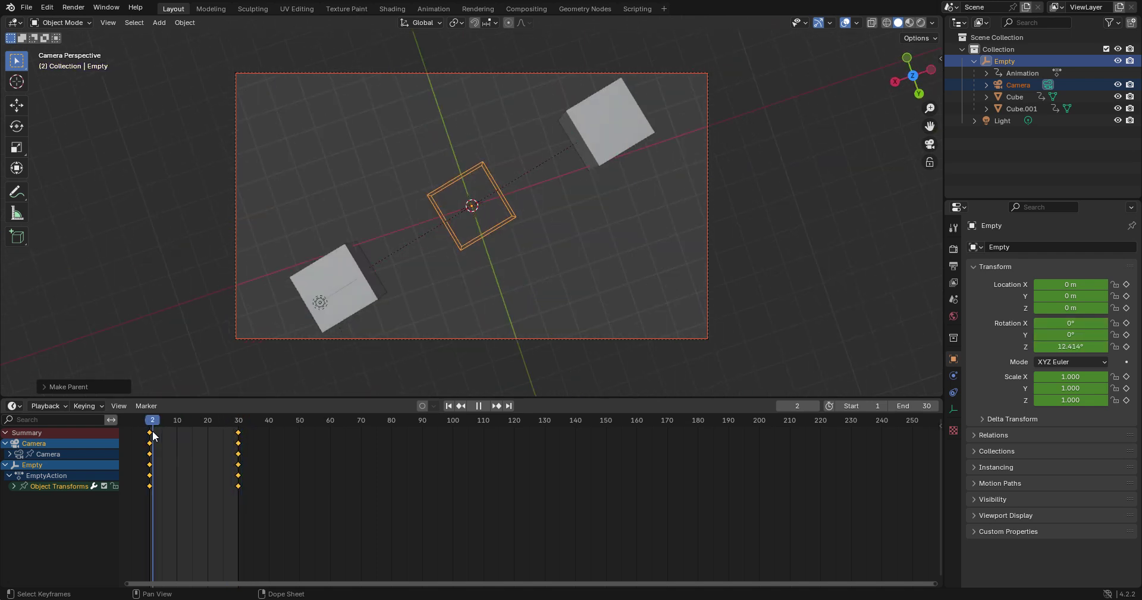
{"action": "left_click_drag", "start_coordinate": [153, 430], "coordinate": [156, 430]}
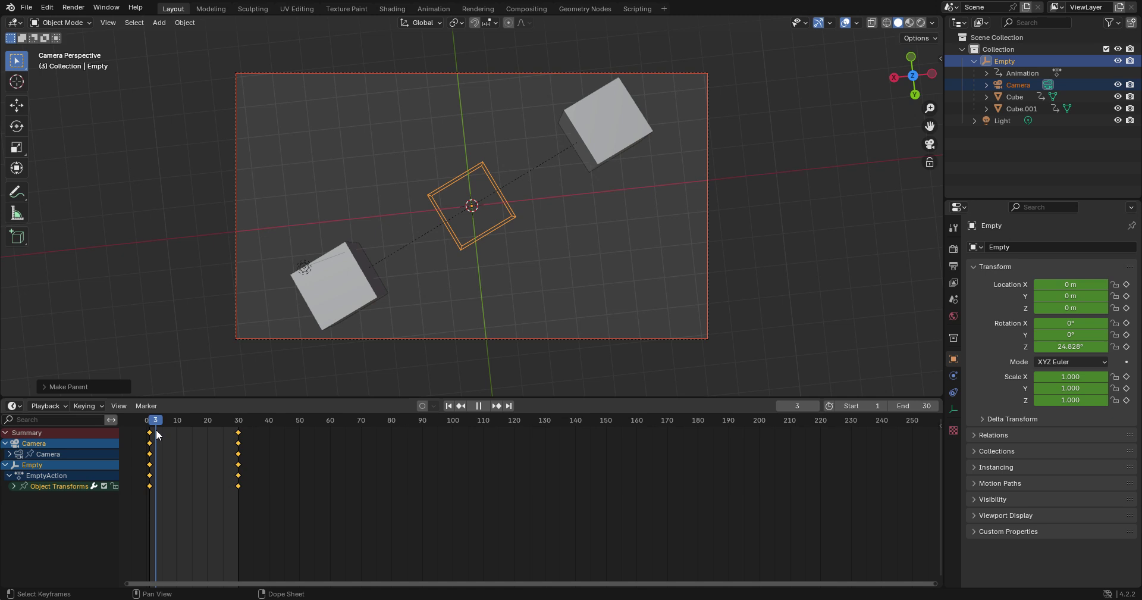
Stop playback at frame 18 and orbit out to a zoomed-out free perspective view.
{"action": "key", "text": "space"}
{"action": "mouse_move", "coordinate": [516, 297]}
{"action": "middle_mouse_down"}
{"action": "mouse_move", "coordinate": [416, 234]}
{"action": "mouse_move", "coordinate": [466, 287]}
{"action": "mouse_move", "coordinate": [357, 114]}
{"action": "mouse_move", "coordinate": [401, 81]}
{"action": "middle_mouse_up"}
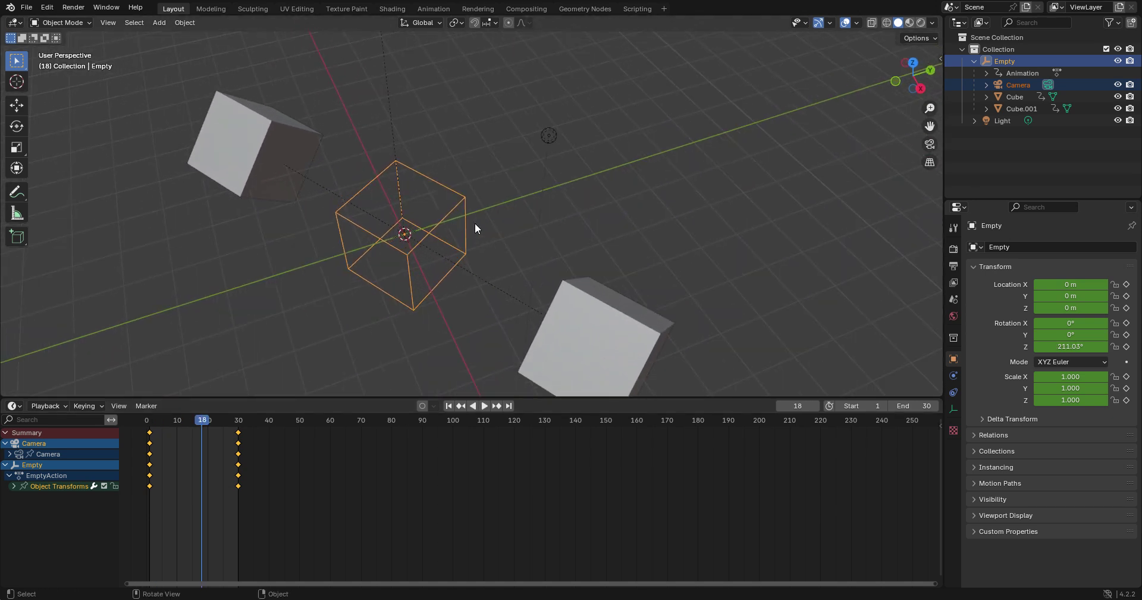
{"action": "scroll", "coordinate": [475, 224], "scroll_direction": "down", "scroll_amount": 4}
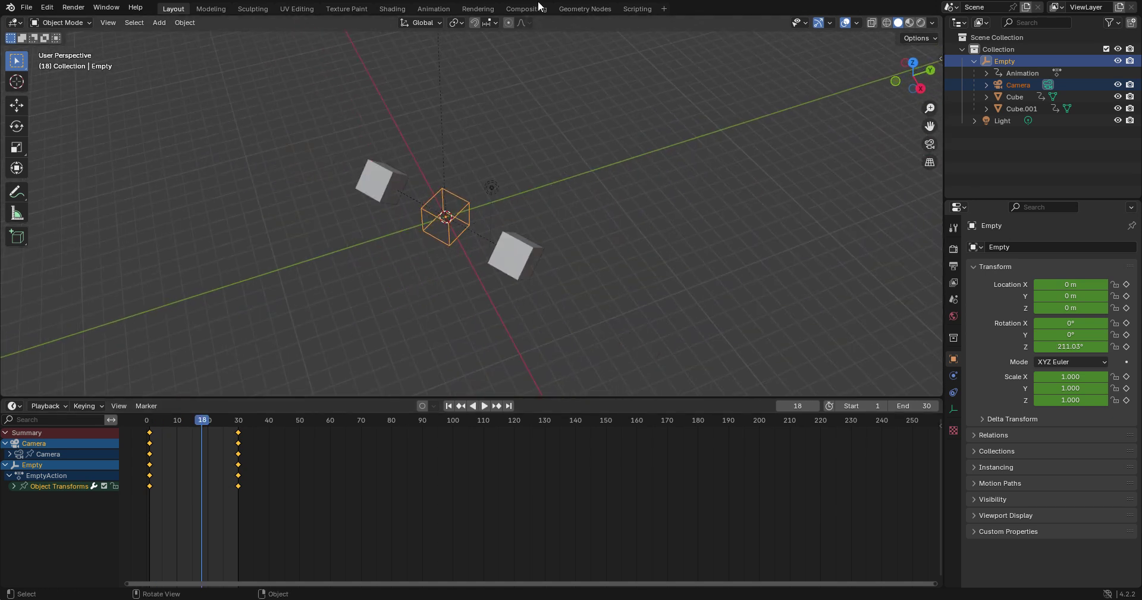